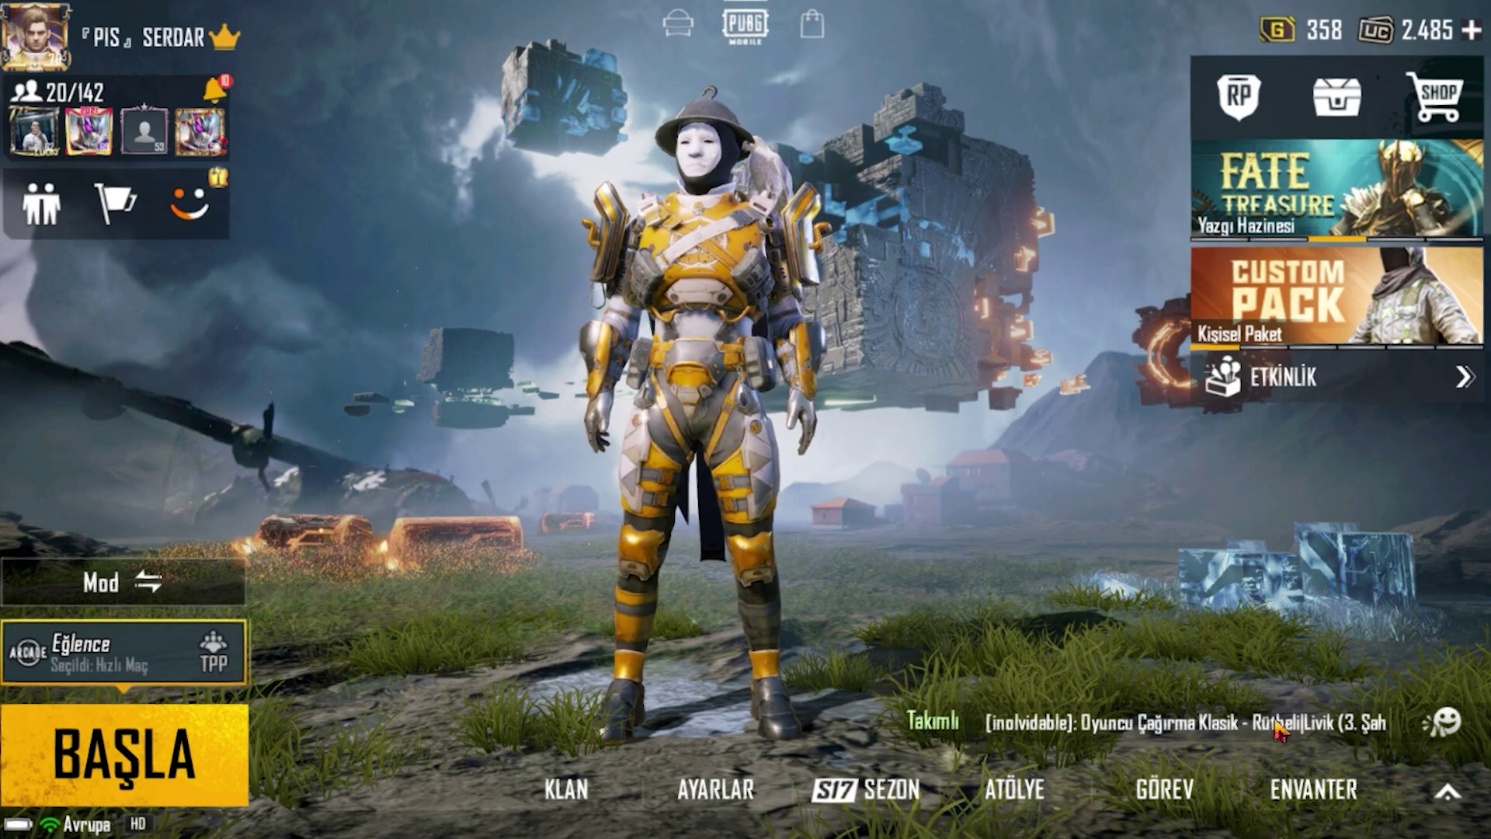
{"action": "left_click", "coordinate": [1441, 722]}
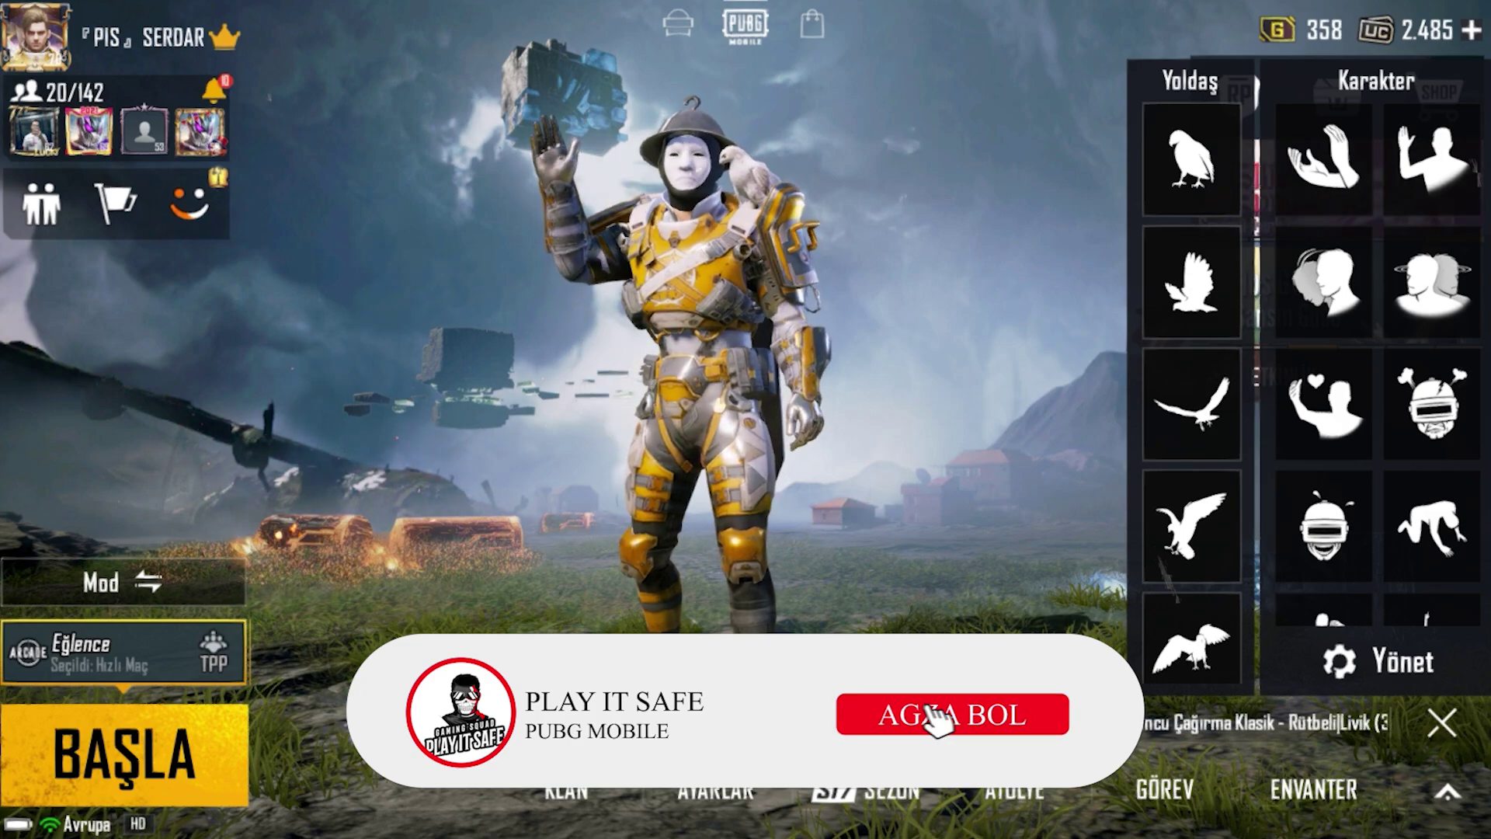
{"action": "left_click", "coordinate": [993, 514]}
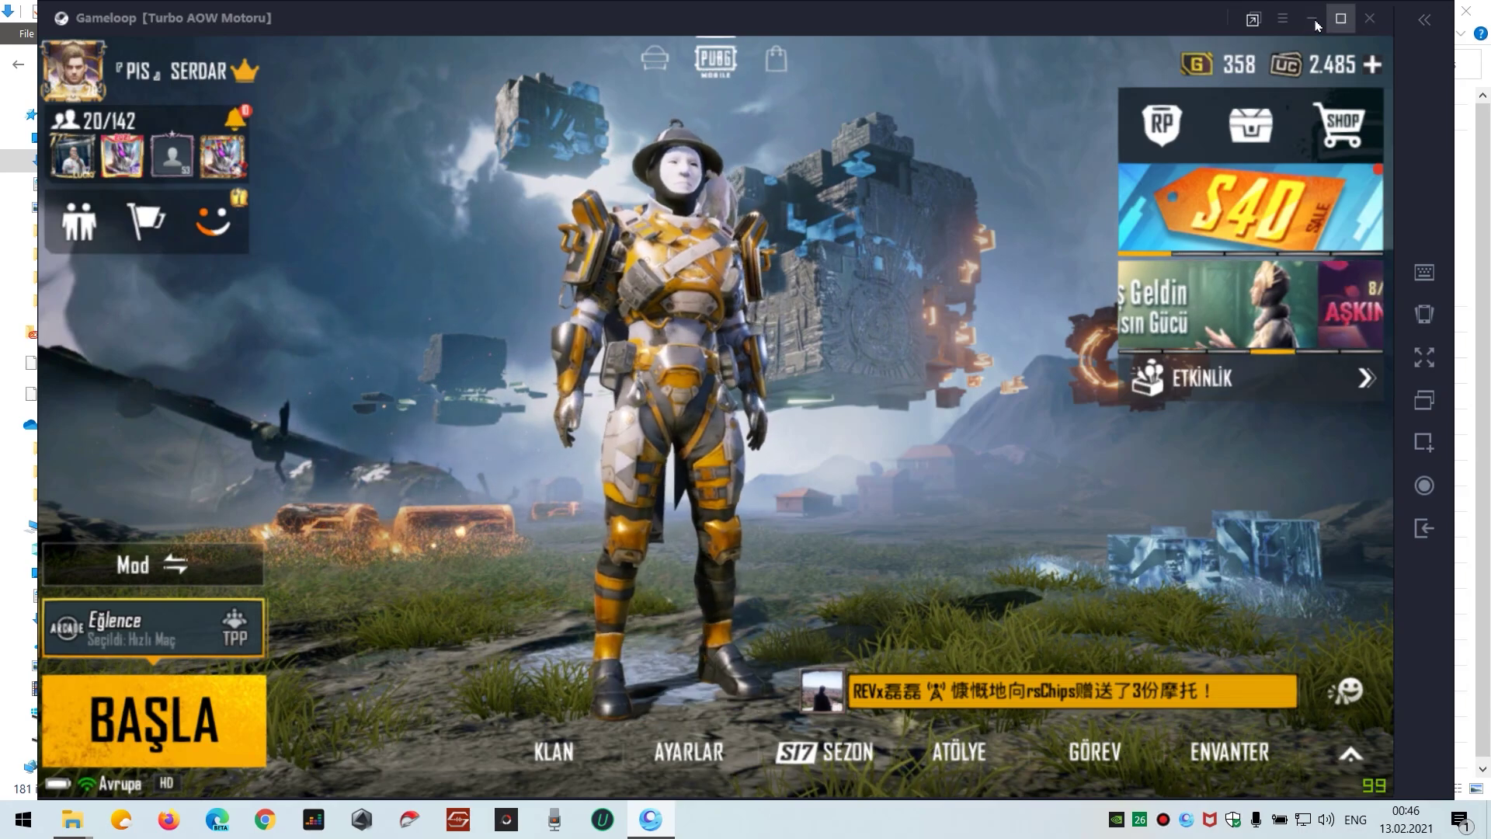
{"action": "left_click", "coordinate": [1340, 18]}
{"action": "key", "text": "F11"}
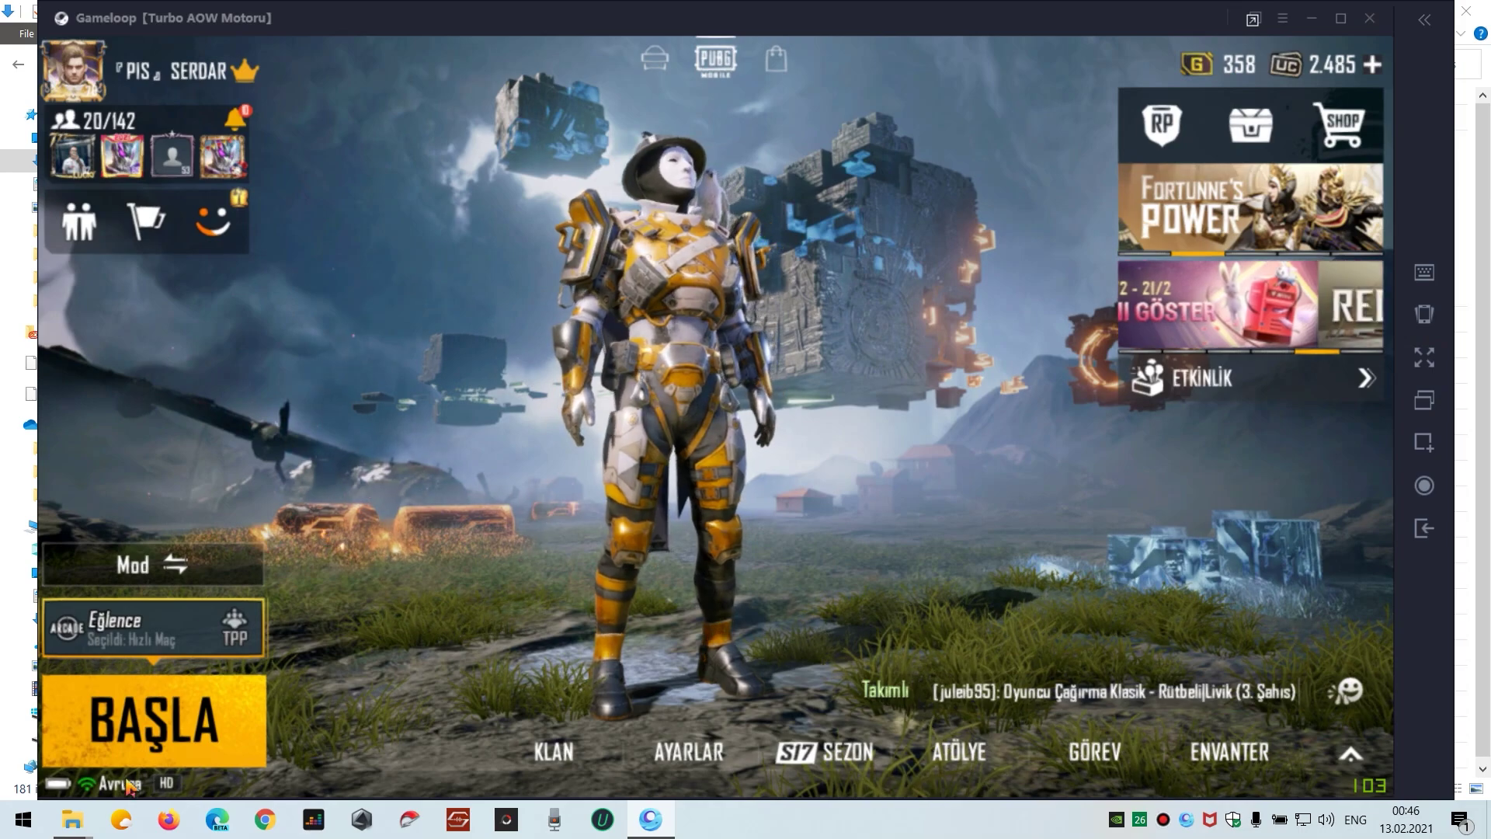
Step: Switch to File Explorer and open PLAY IT SAFE 120 FPS.rar in the Downloads folder, entering the archive password
{"action": "mouse_move", "coordinate": [72, 819]}
{"action": "left_click", "coordinate": [86, 619]}
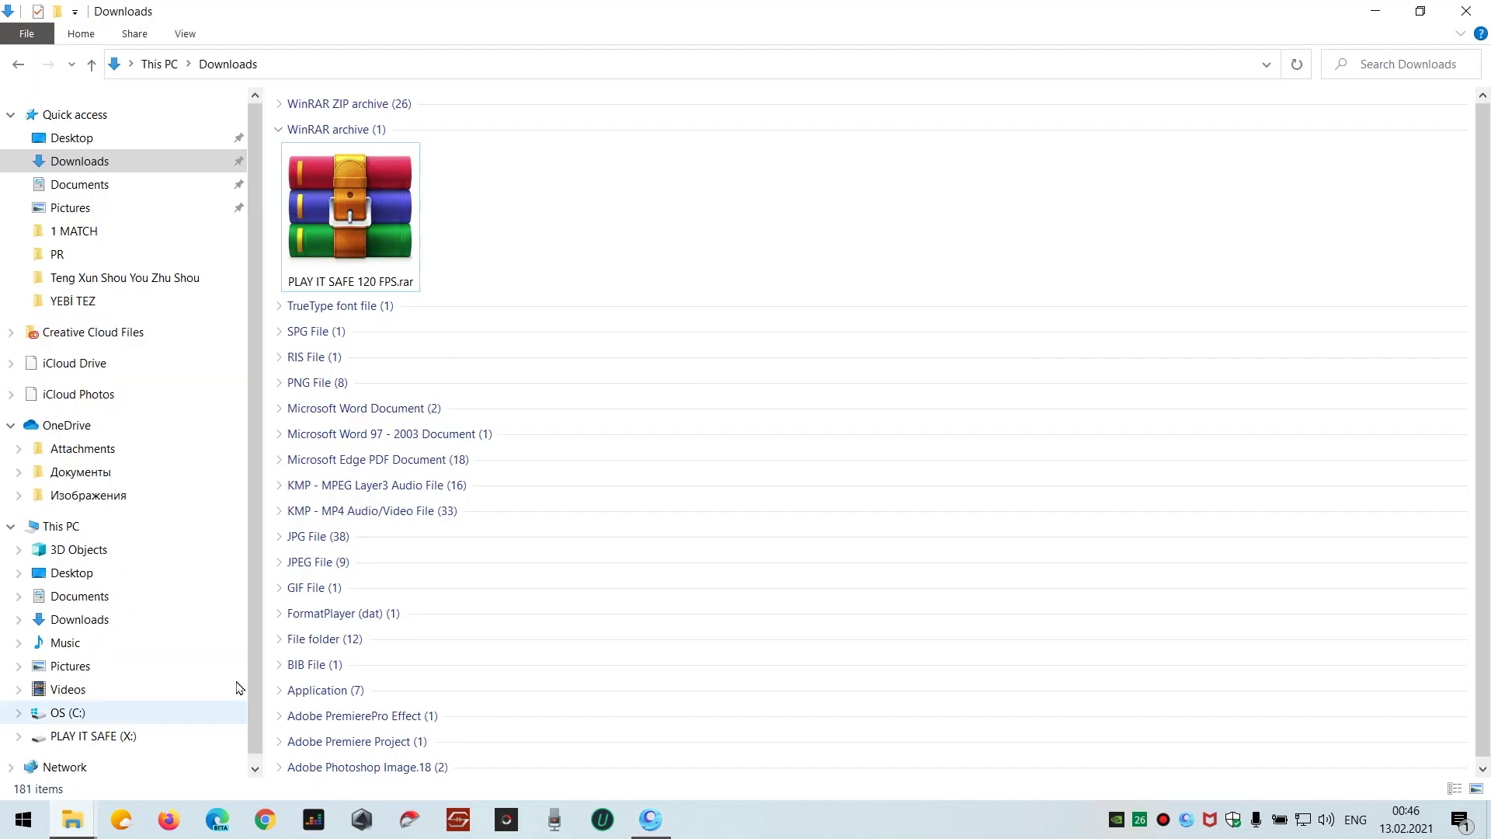
{"action": "left_click", "coordinate": [367, 239]}
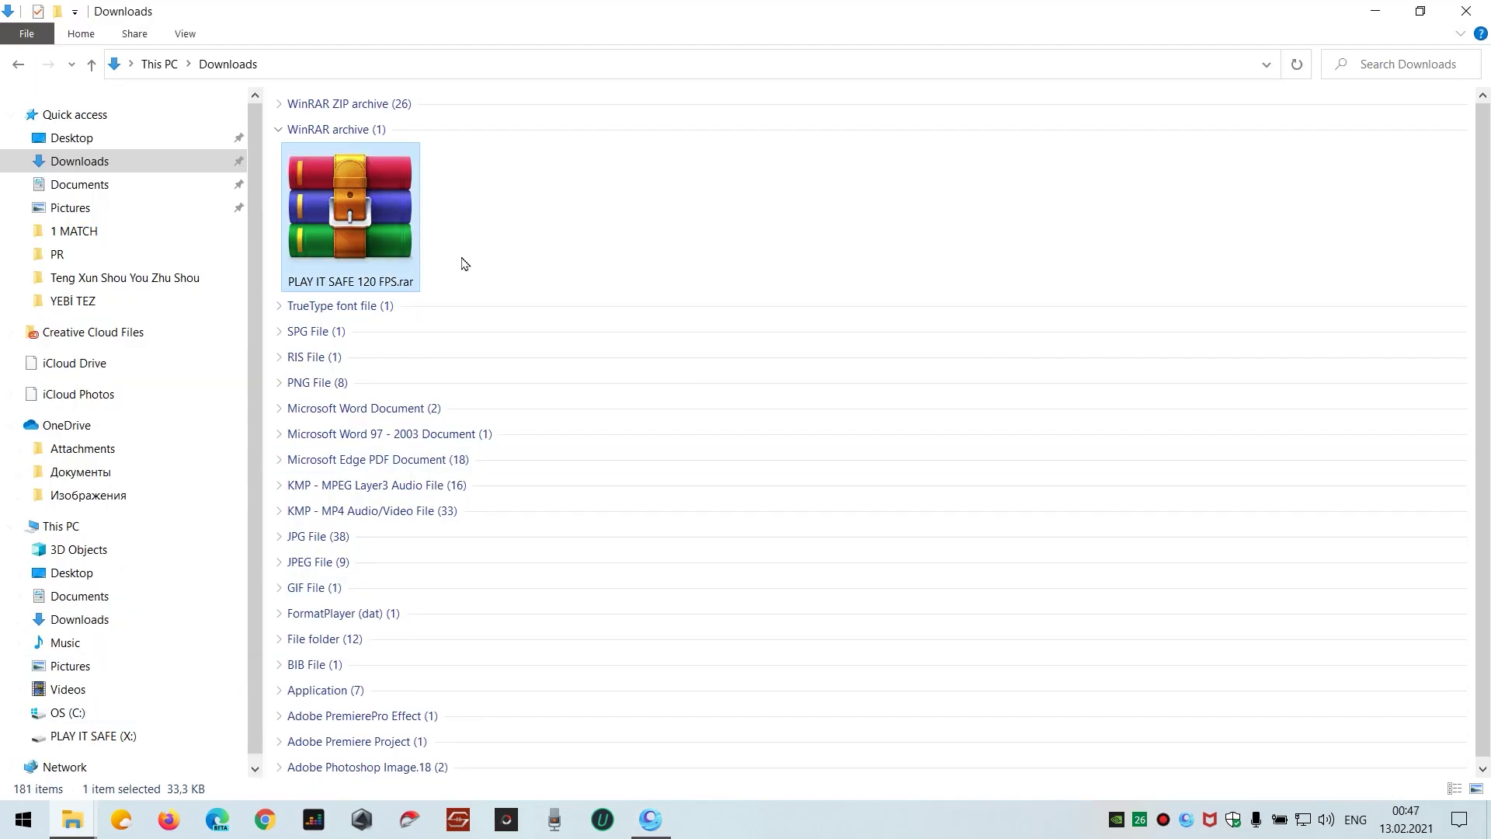
{"action": "left_click", "coordinate": [371, 224]}
{"action": "right_click", "coordinate": [370, 220]}
{"action": "left_click", "coordinate": [429, 230]}
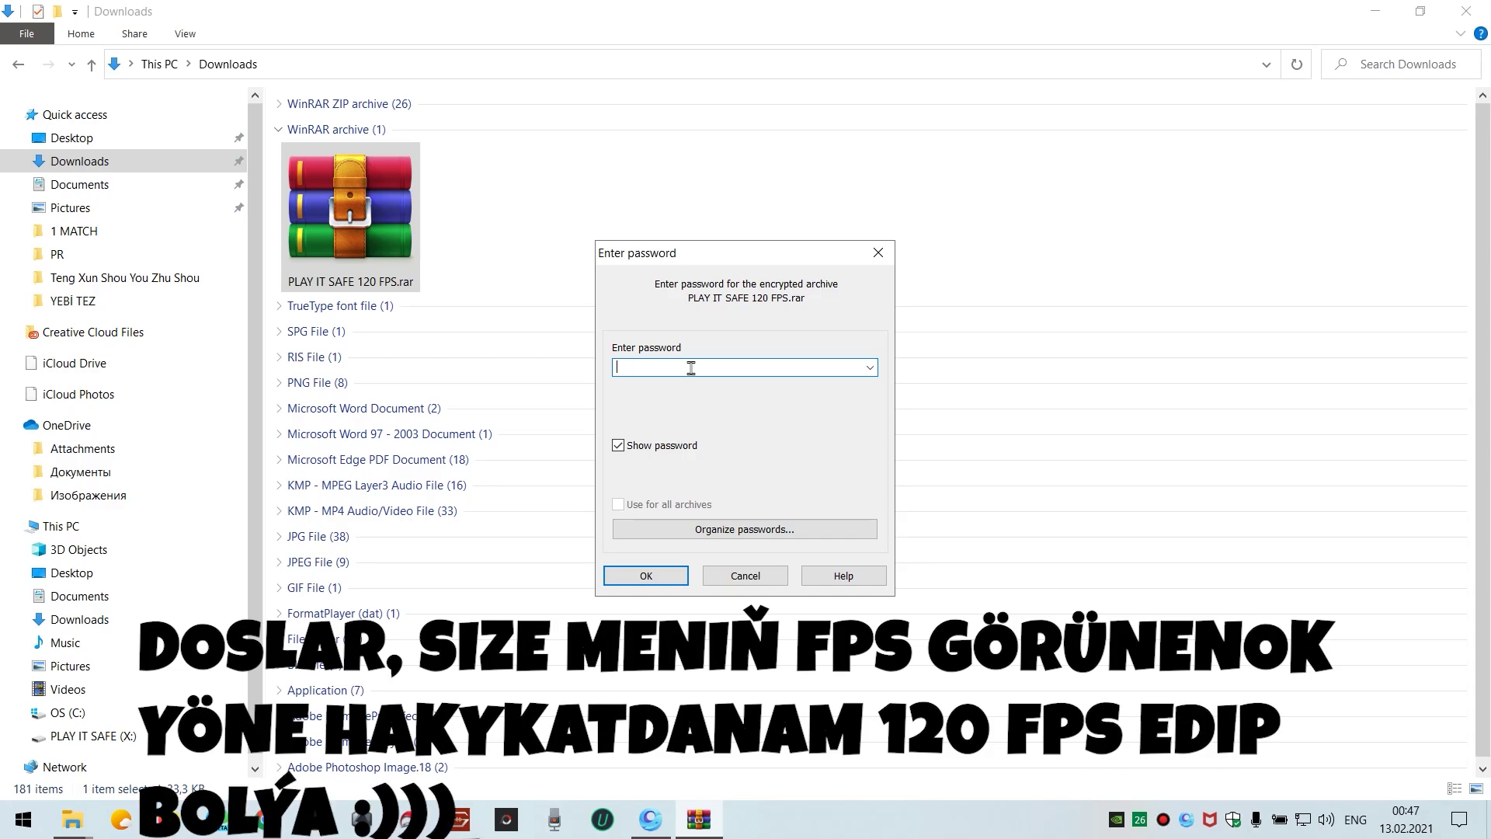
{"action": "key", "text": "Return"}
Step: Open the PLAY IT SAFE 120 FPS folder inside the archive and select the com.tencent.ig folder
{"action": "left_click_drag", "start_coordinate": [365, 117], "coordinate": [466, 128]}
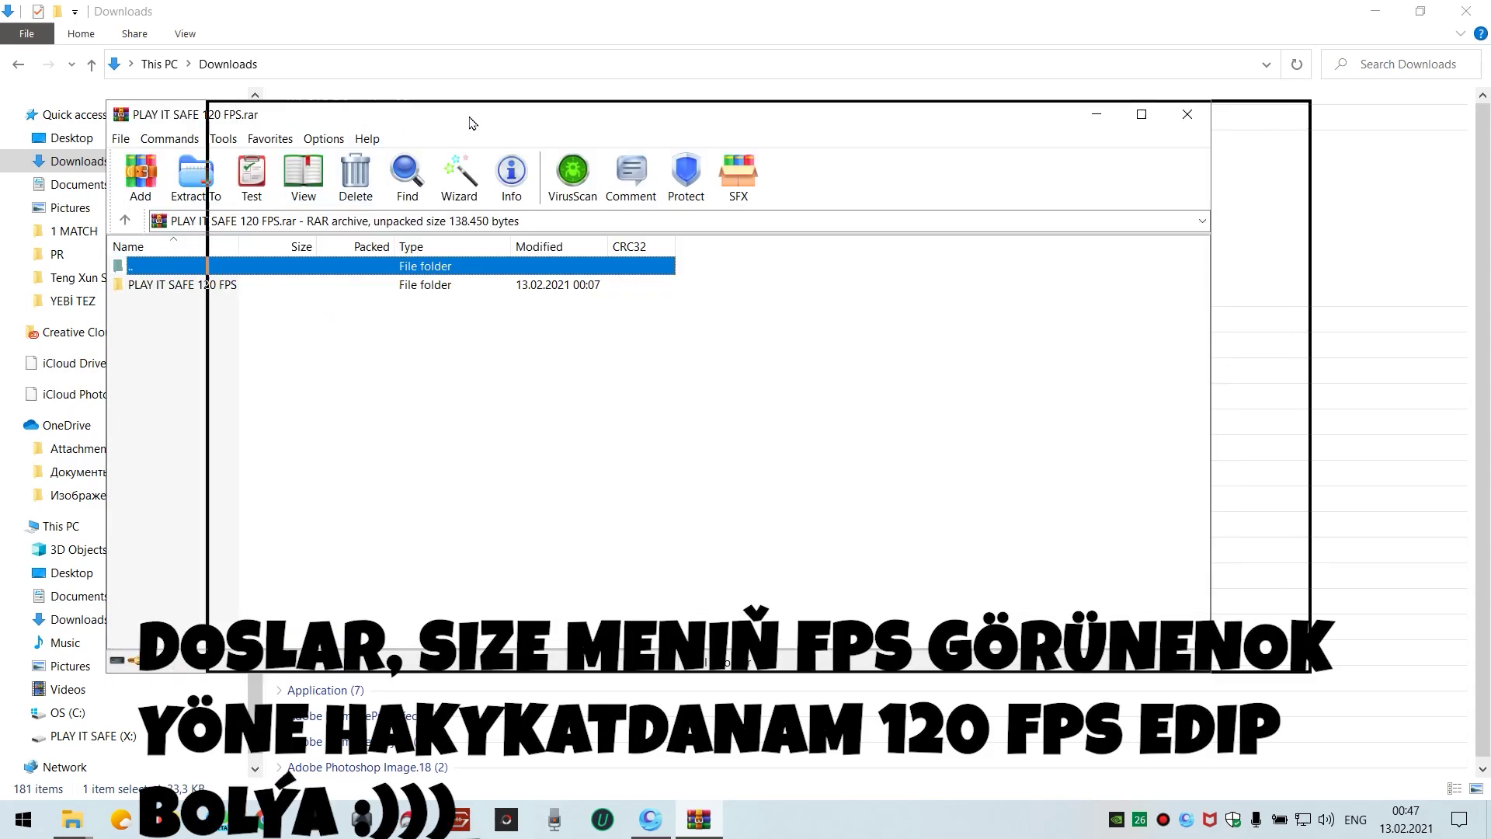
{"action": "double_click", "coordinate": [367, 286]}
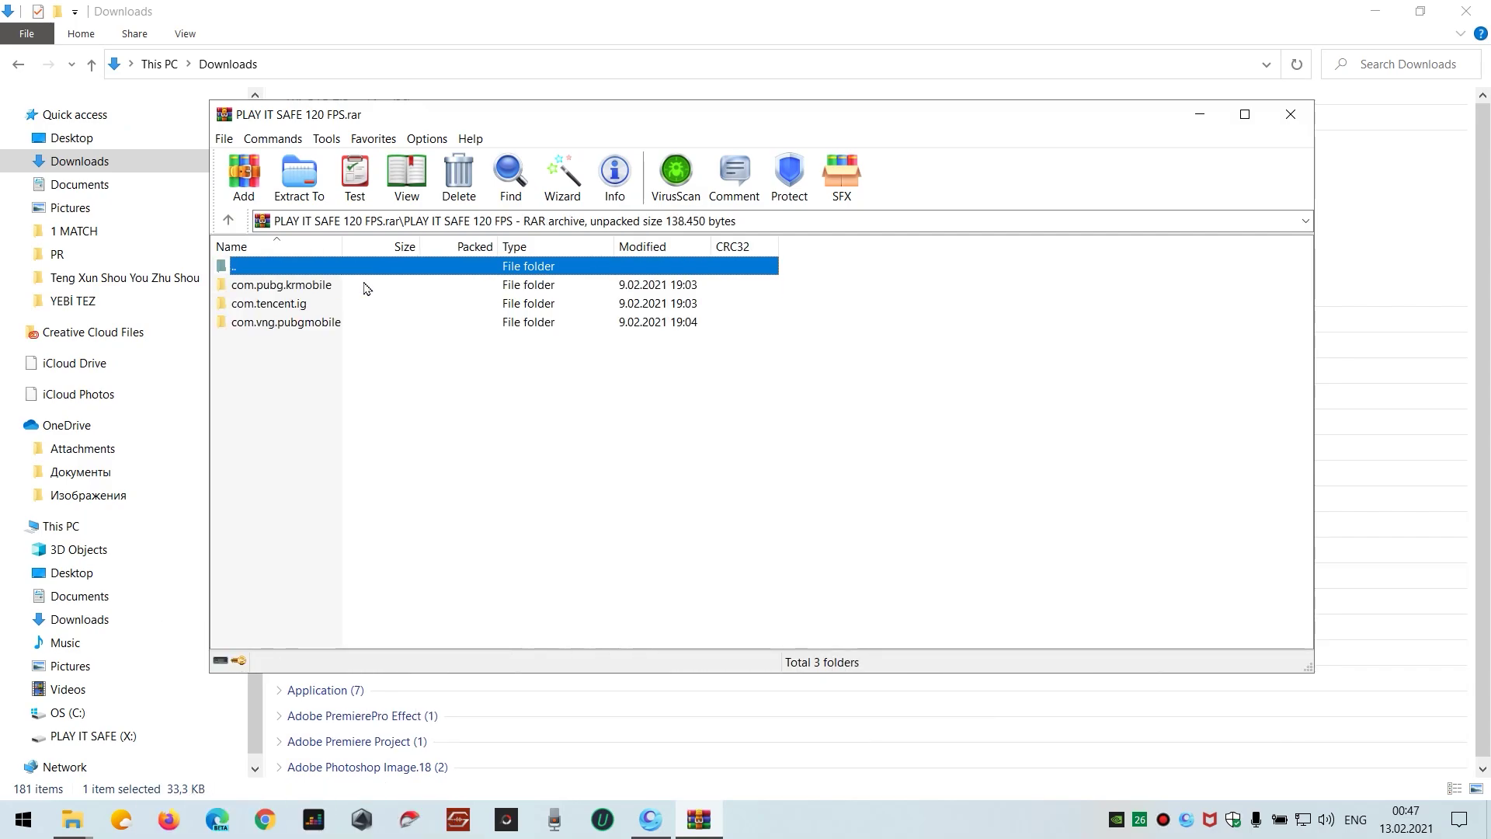
{"action": "left_click", "coordinate": [315, 287]}
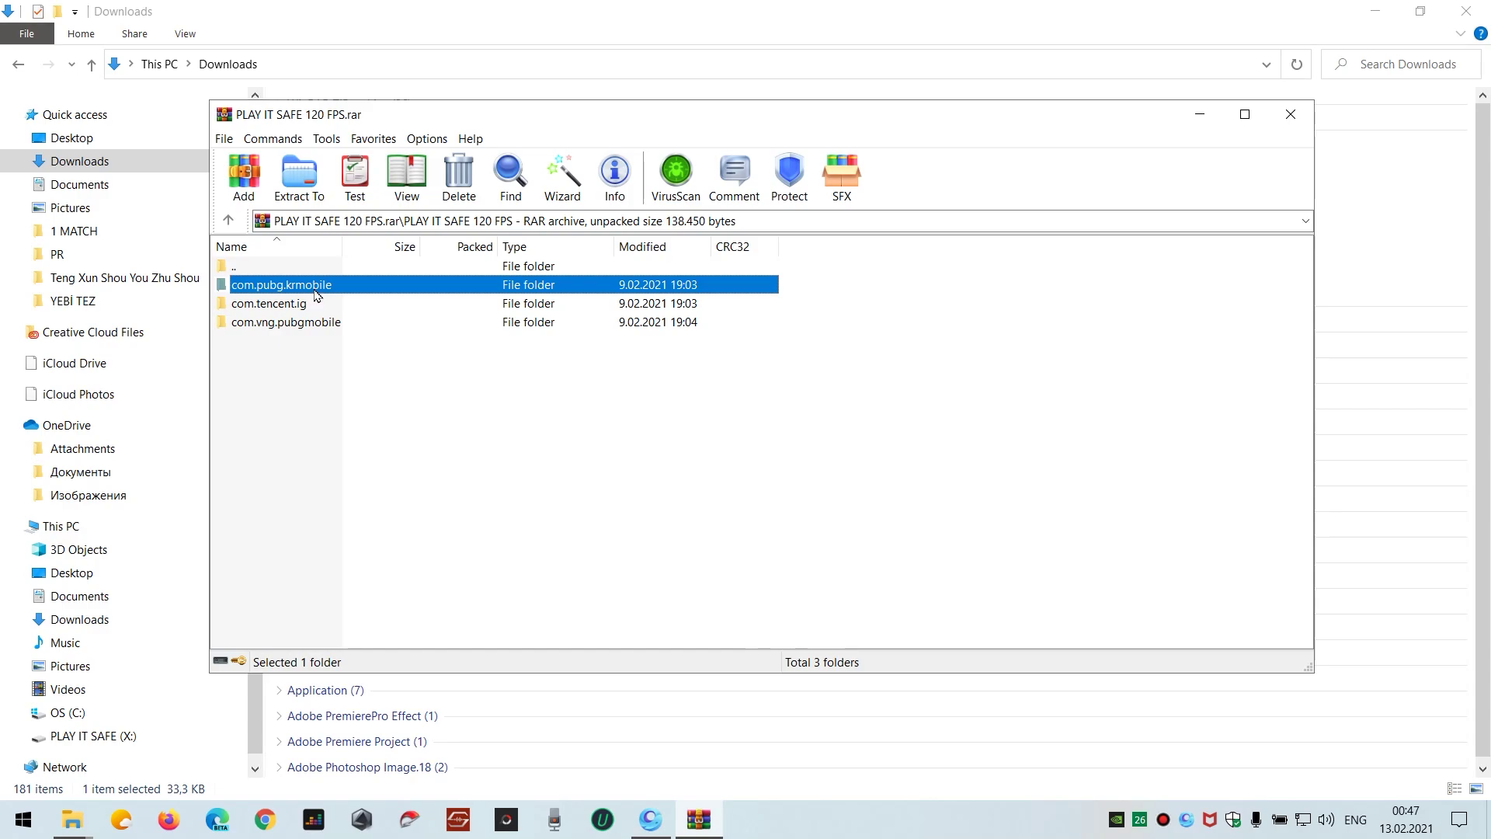
{"action": "left_click", "coordinate": [312, 303]}
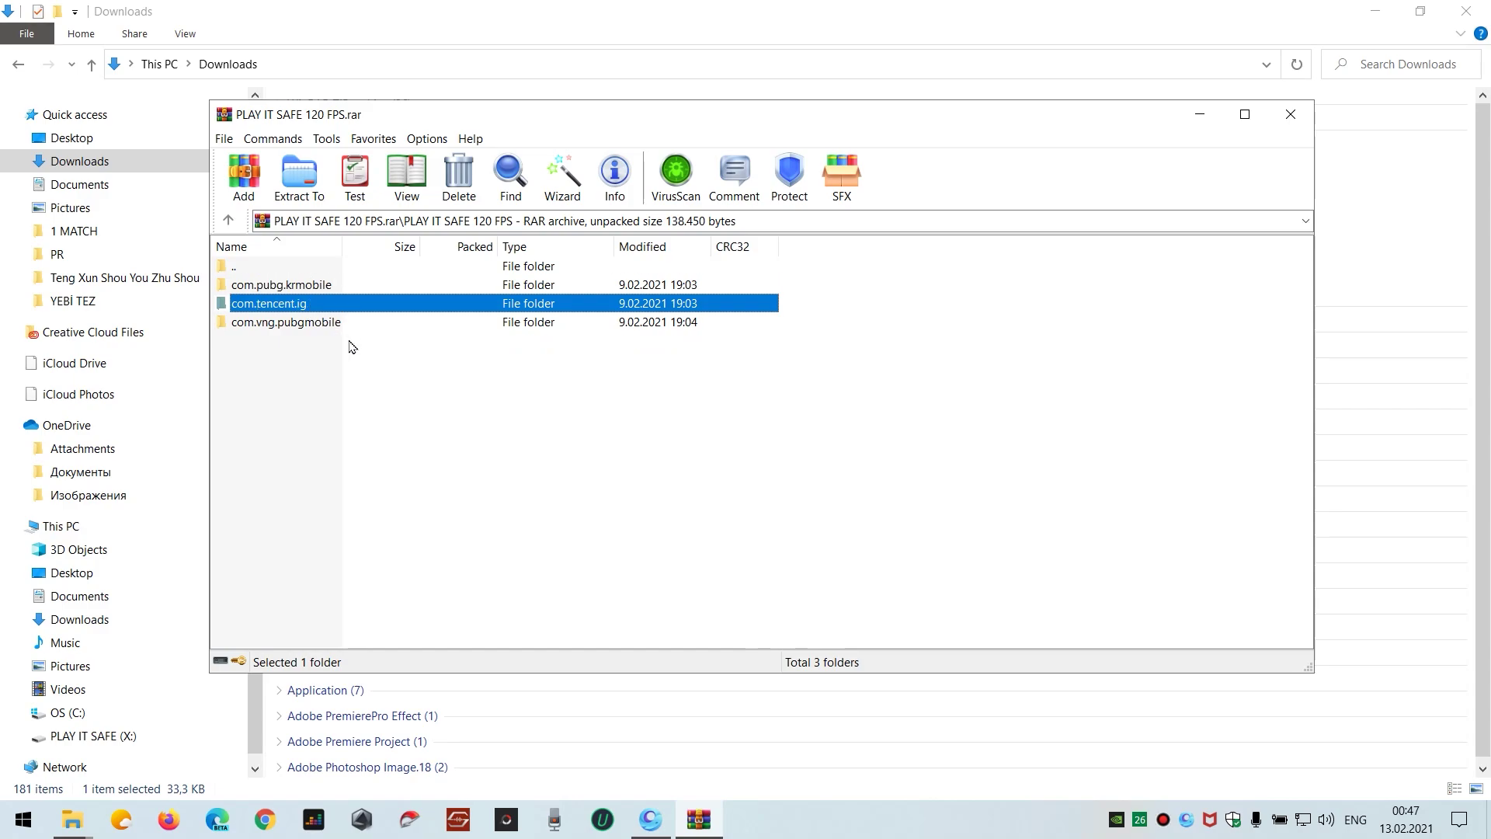
{"action": "left_click", "coordinate": [324, 328]}
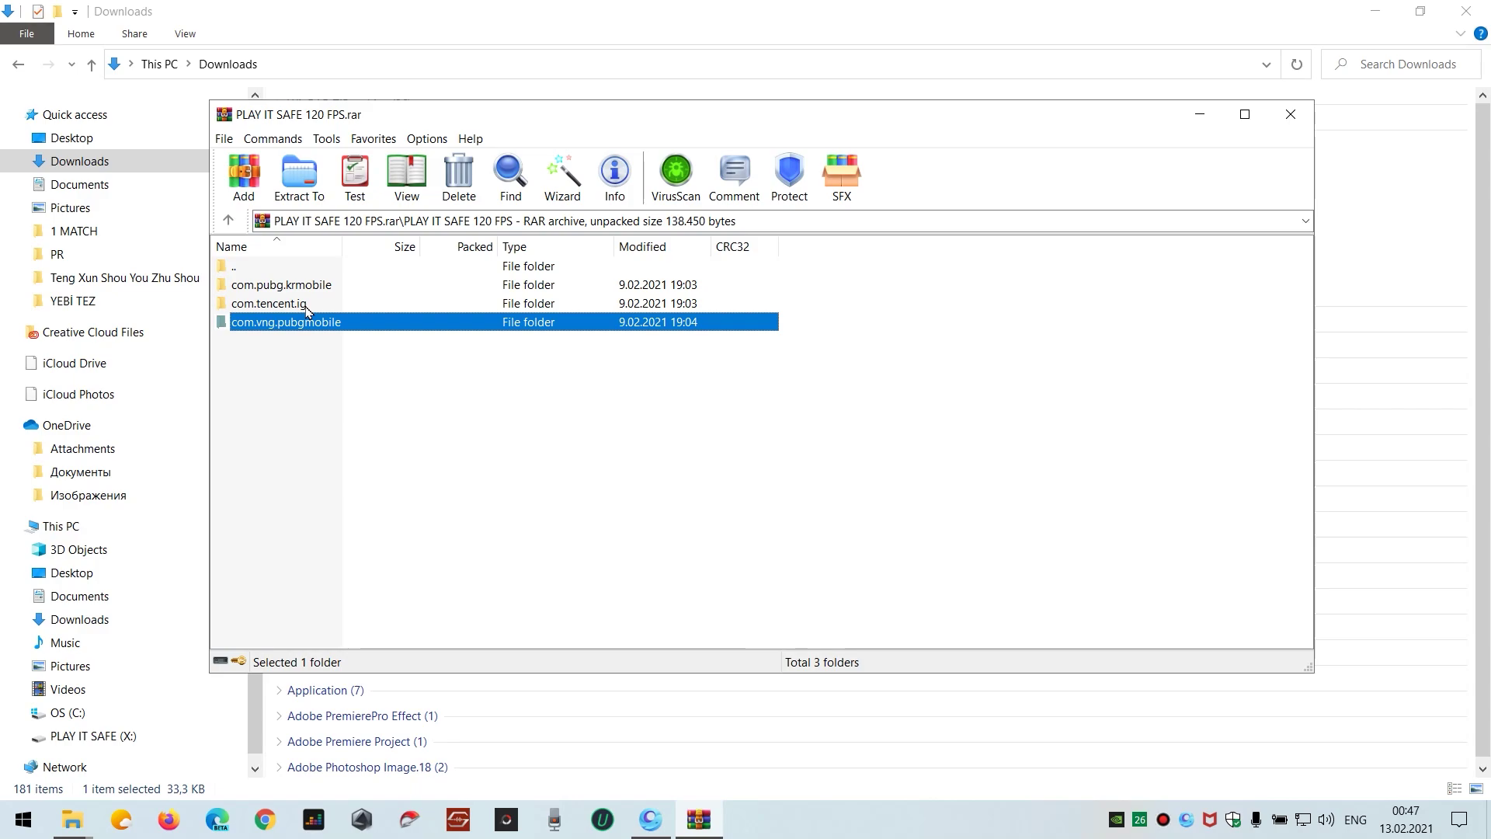
{"action": "left_click", "coordinate": [286, 306]}
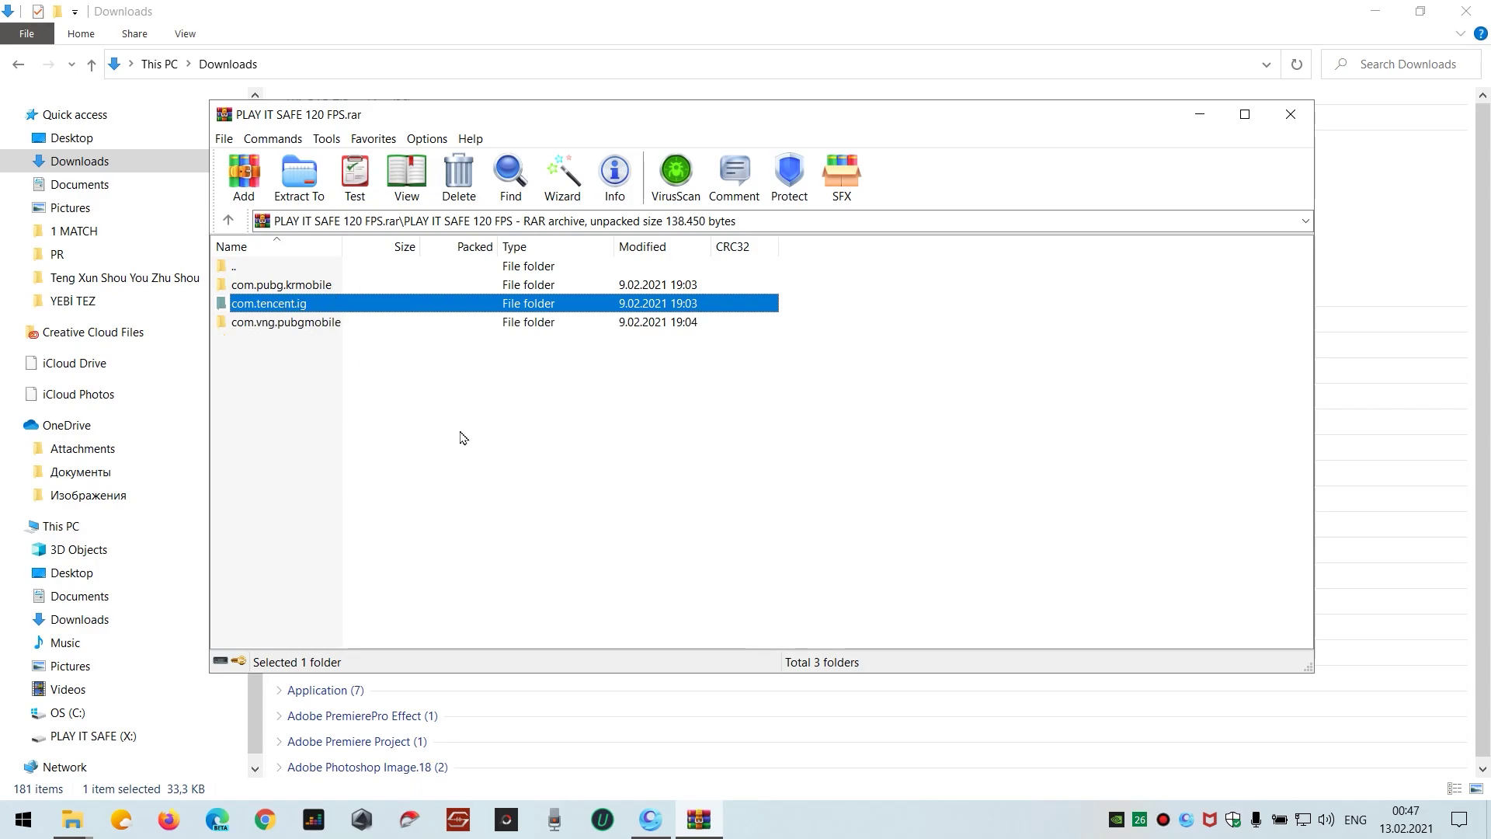
Step: Switch to the GameLoop launcher and show its diagnostic information (Tanılama) to look up the SD folder path
{"action": "left_click", "coordinate": [1186, 819]}
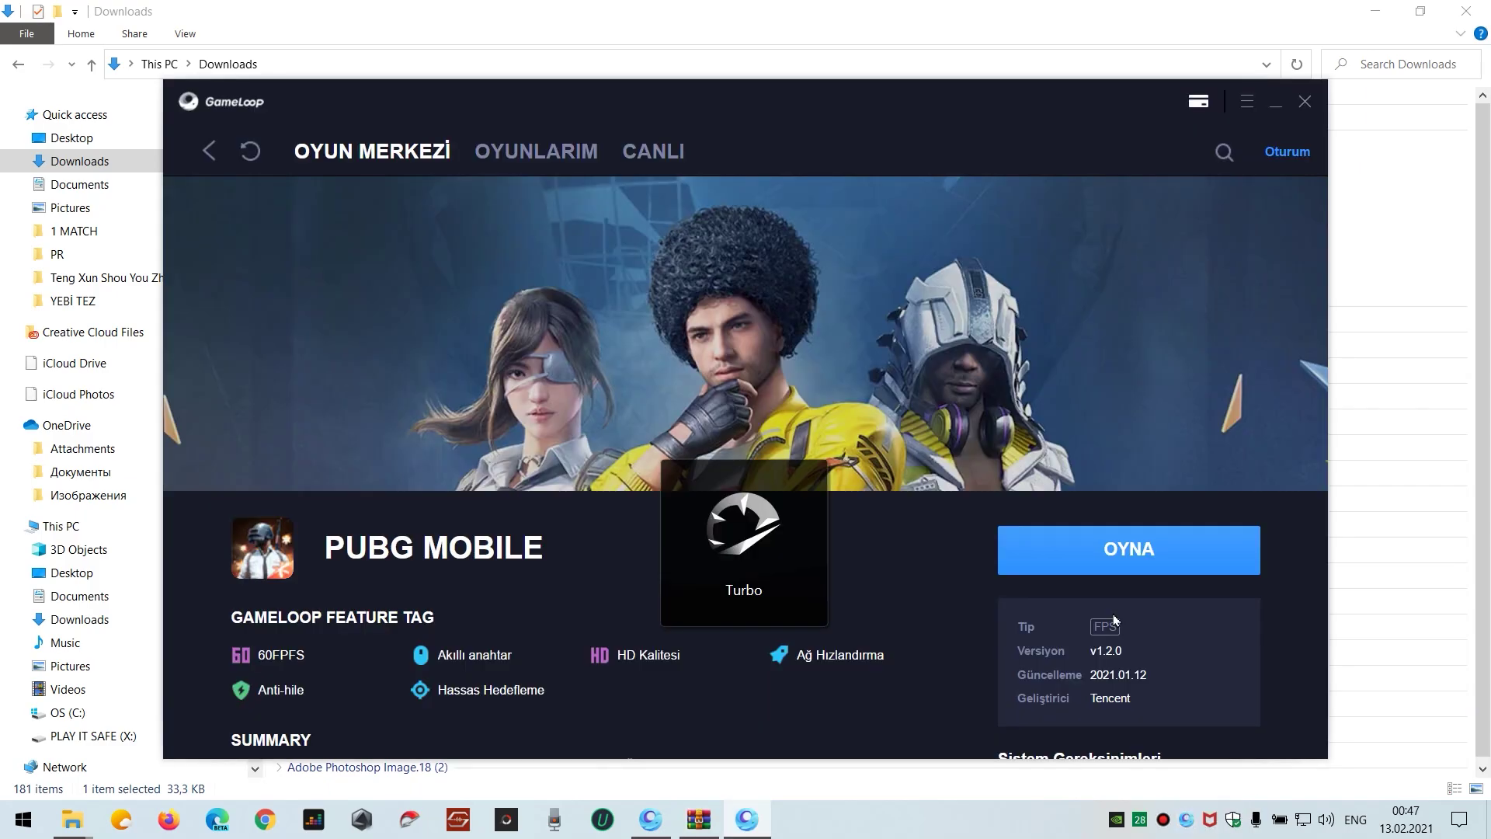
{"action": "left_click", "coordinate": [1247, 102]}
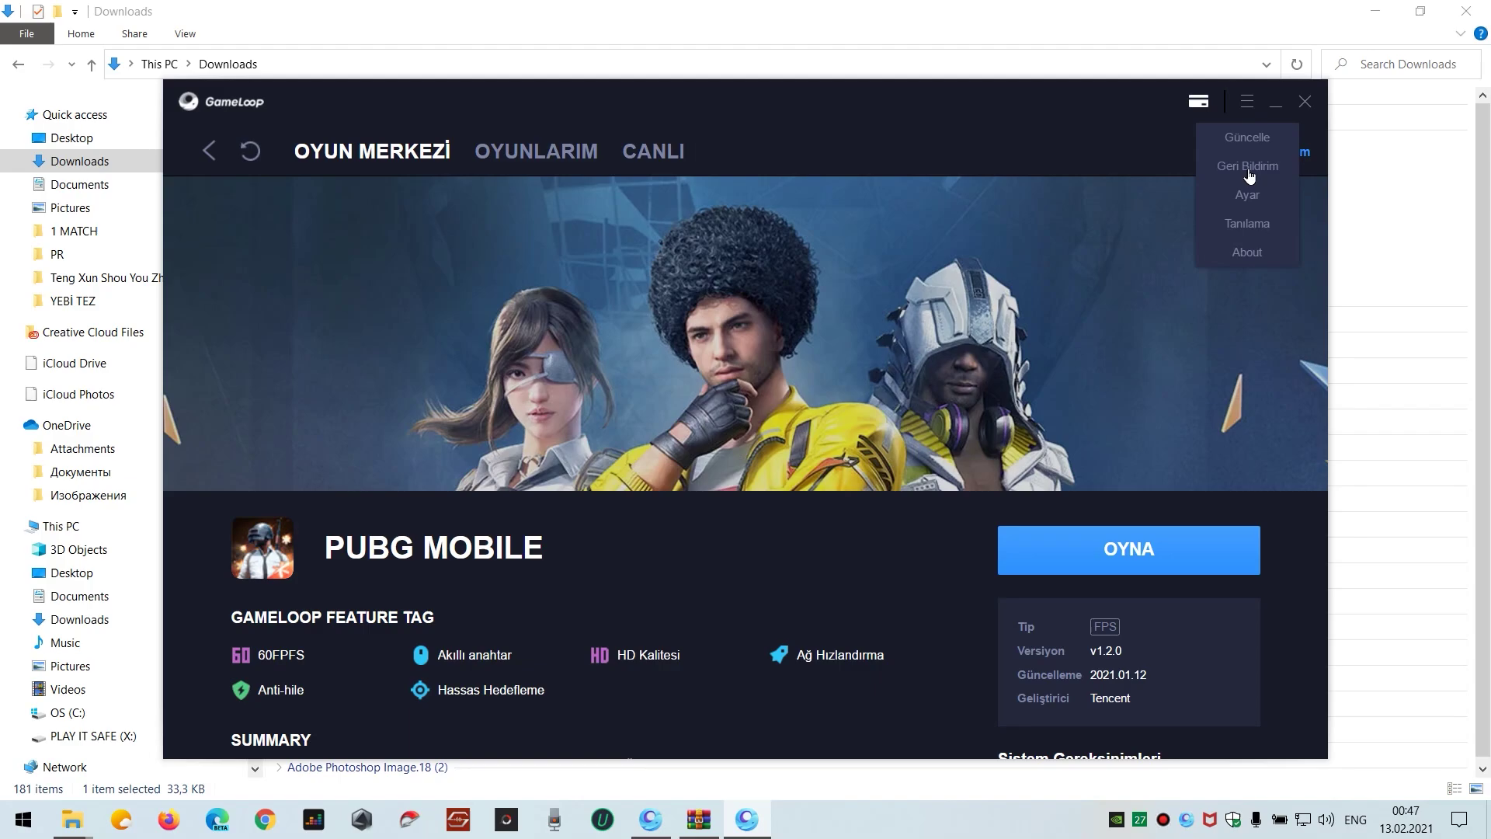
{"action": "left_click", "coordinate": [1249, 225]}
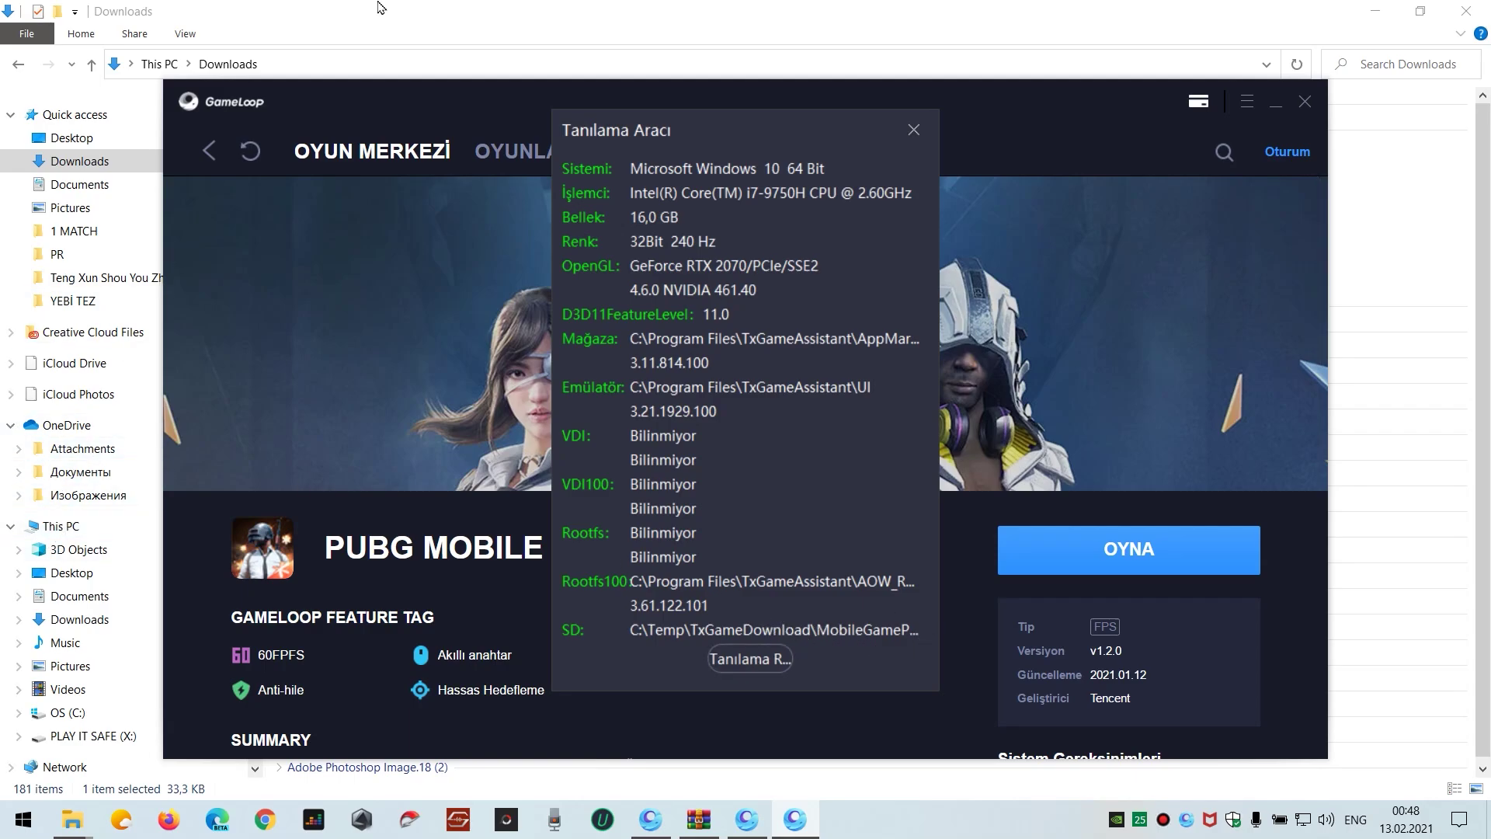
Step: Browse in File Explorer to the folder C:\Temp\TxGameDownload\MobileGamePCShared
{"action": "left_click", "coordinate": [72, 515]}
{"action": "left_click", "coordinate": [98, 532]}
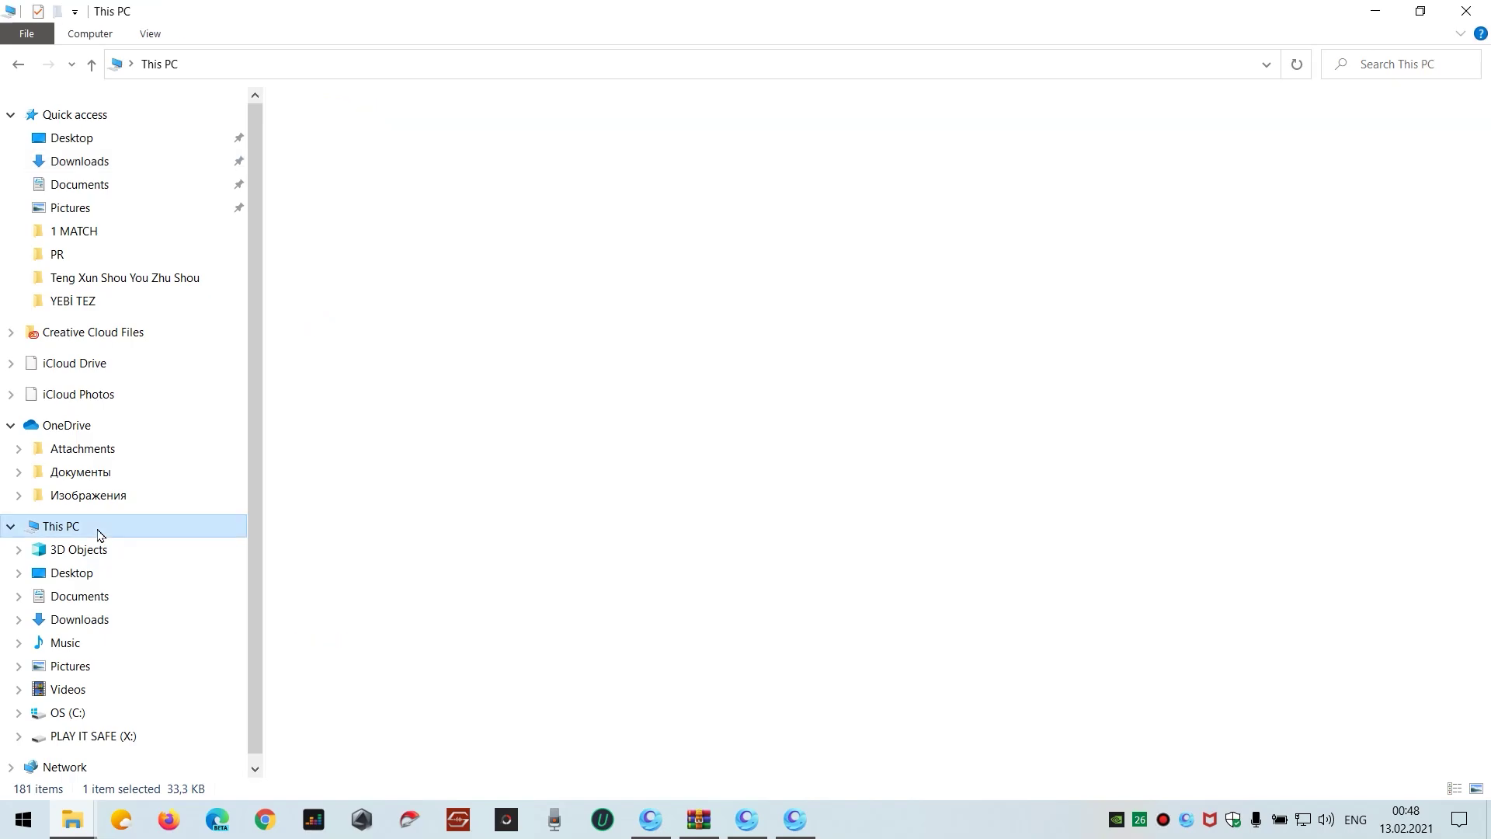
{"action": "double_click", "coordinate": [350, 300]}
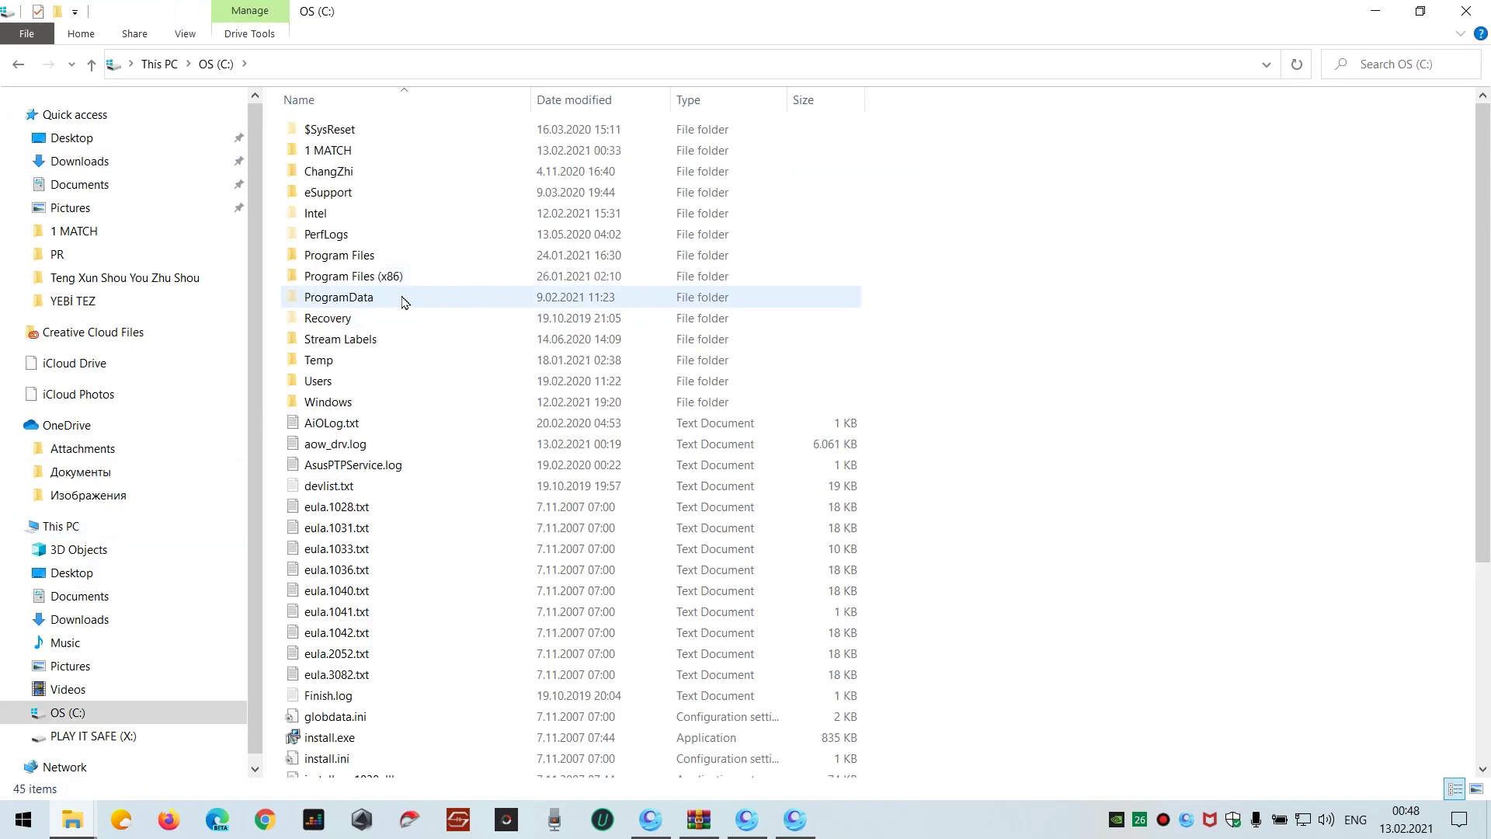
{"action": "double_click", "coordinate": [383, 363]}
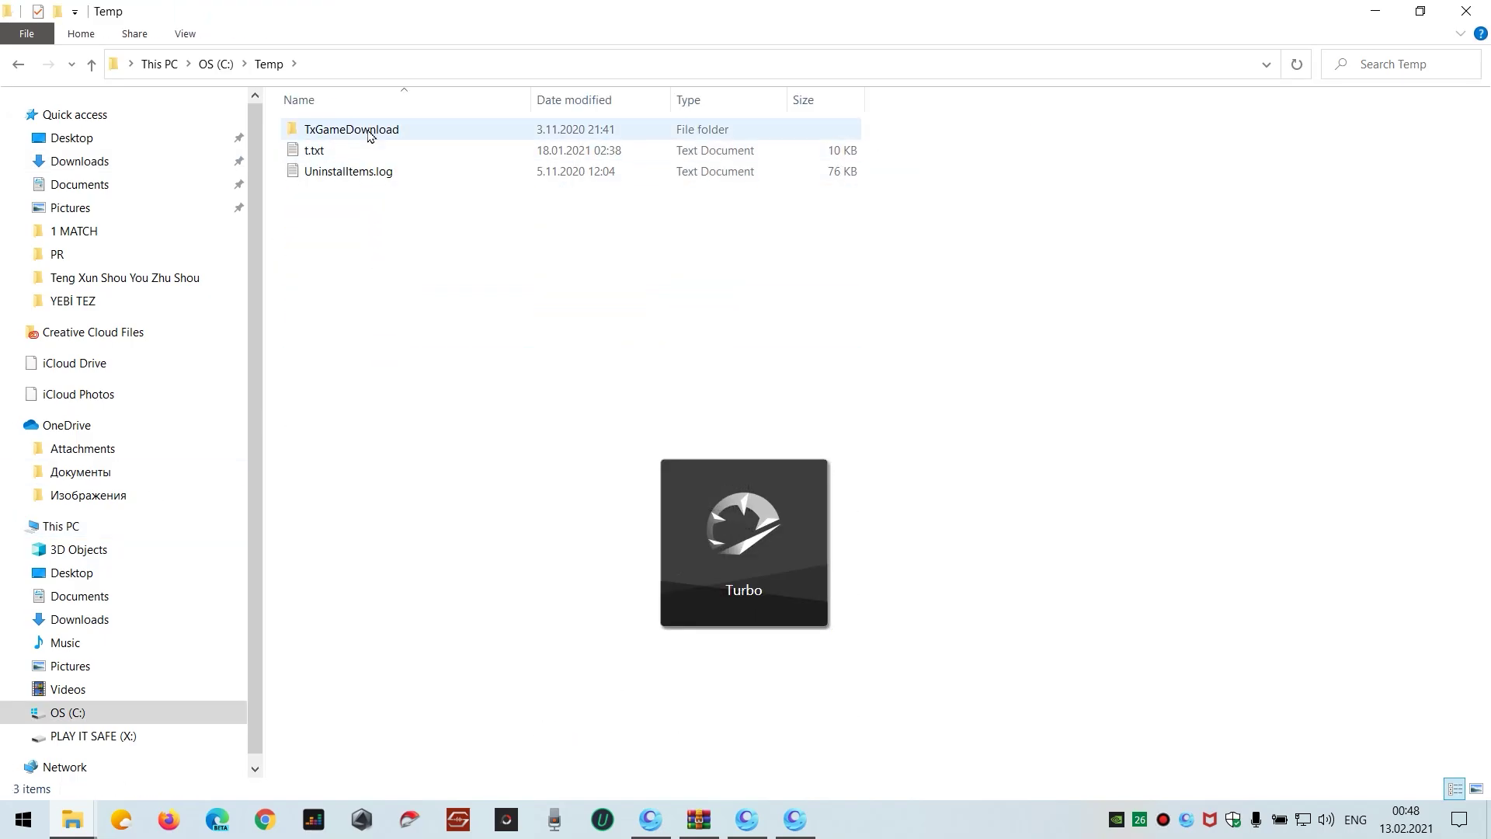
{"action": "double_click", "coordinate": [351, 129]}
{"action": "double_click", "coordinate": [365, 172]}
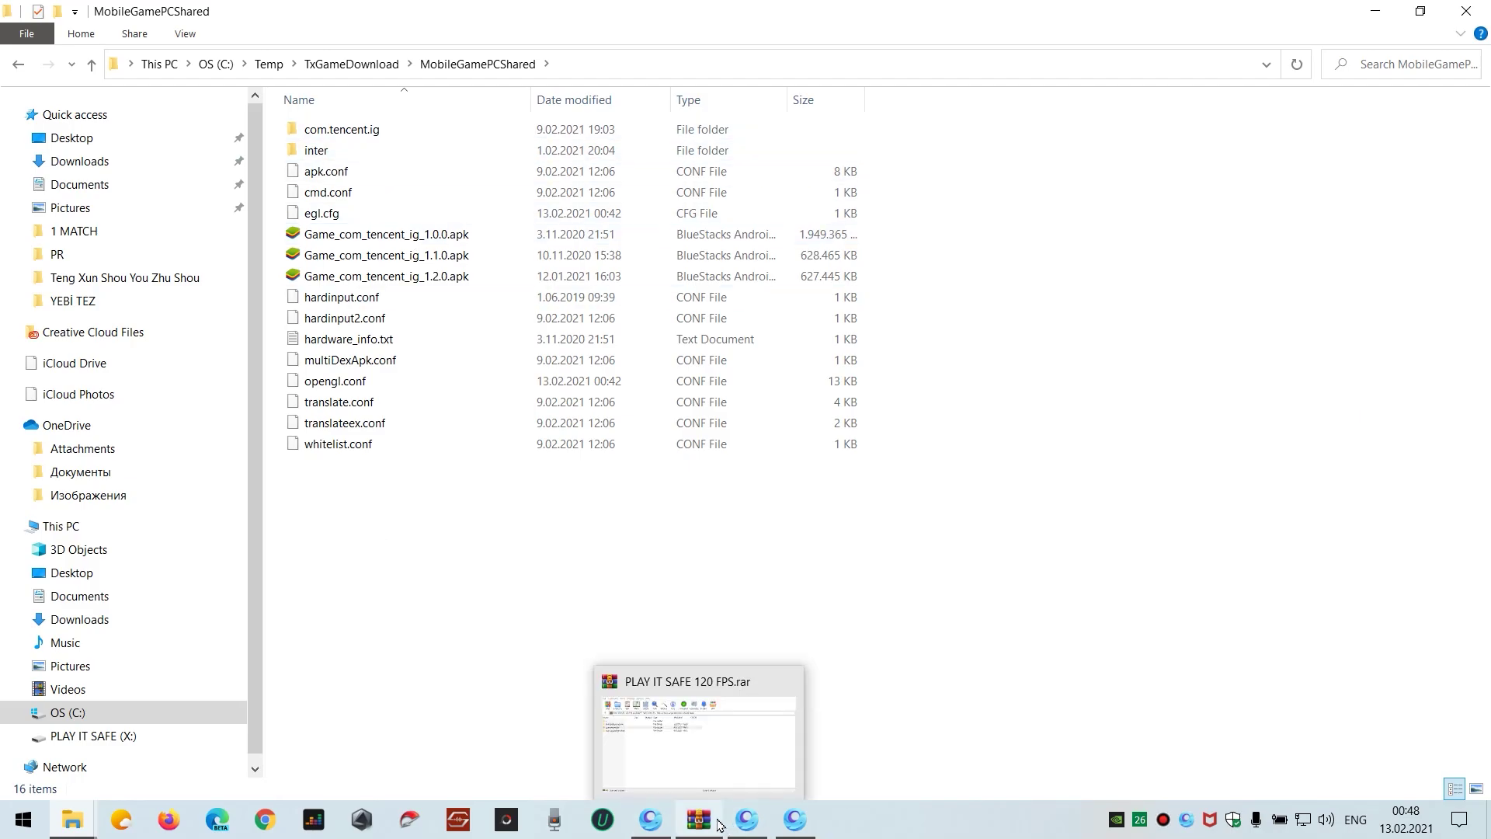
Step: Extract com.tencent.ig from the PLAY IT SAFE 120 FPS archive into MobileGamePCShared, replacing the files with the same names
{"action": "left_click", "coordinate": [719, 821]}
{"action": "right_click", "coordinate": [304, 305]}
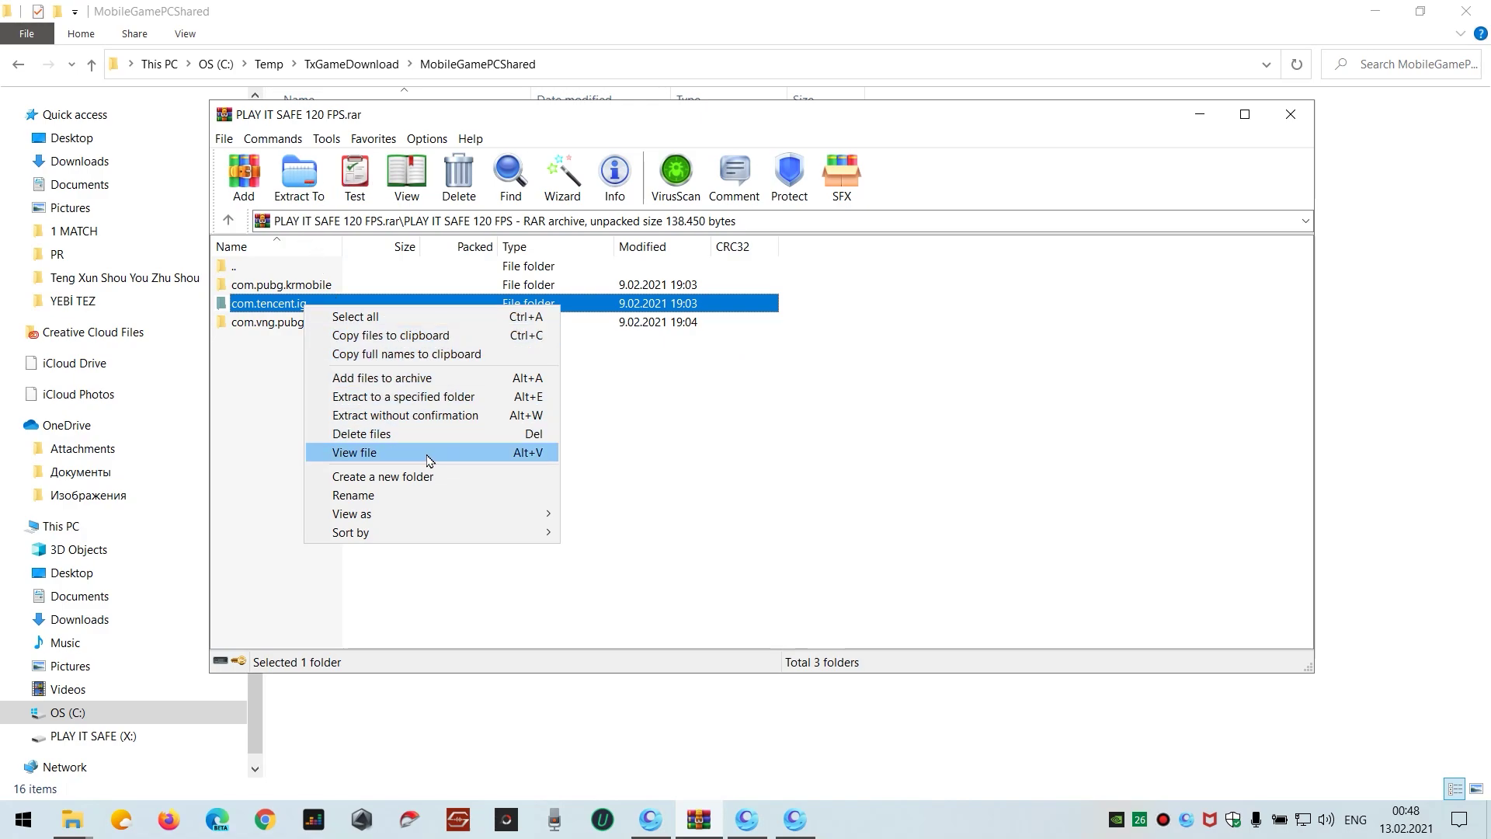
{"action": "left_click_drag", "start_coordinate": [564, 118], "coordinate": [1096, 131]}
{"action": "left_click_drag", "start_coordinate": [491, 396], "coordinate": [399, 520]}
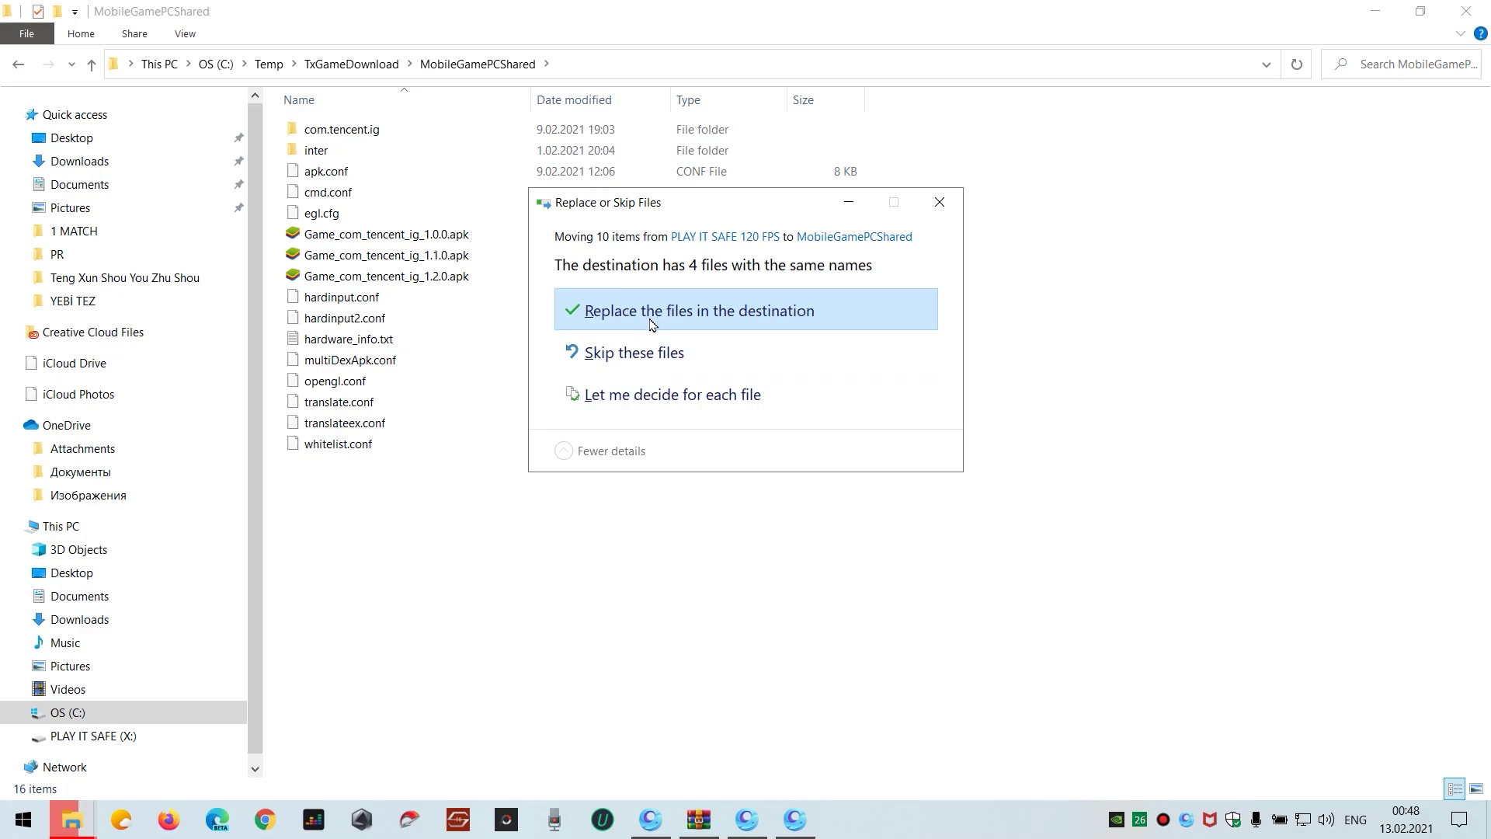
{"action": "left_click", "coordinate": [652, 324]}
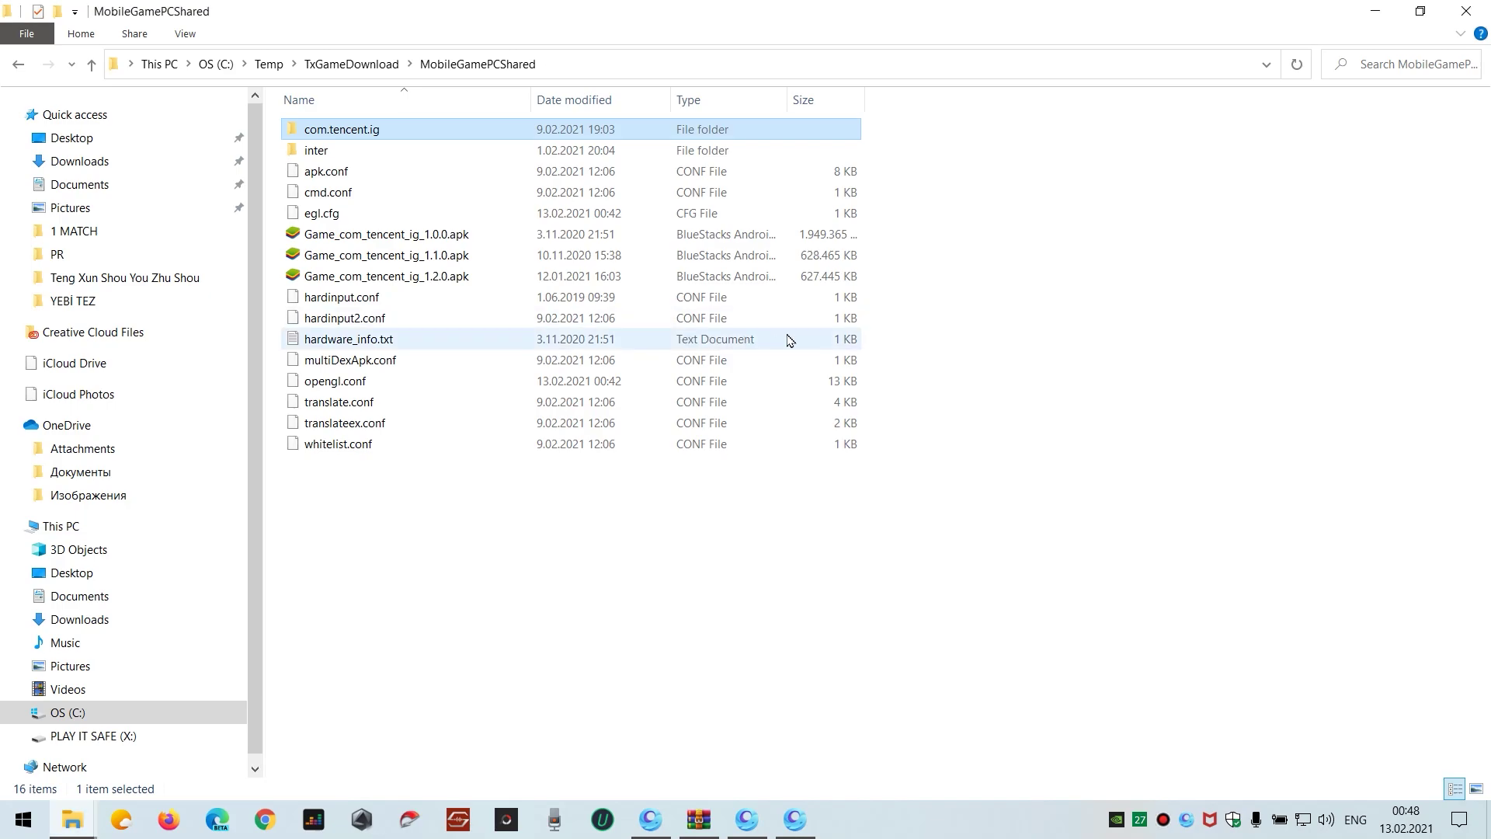
Step: Close the GameLoop launcher window showing the PUBG MOBILE page
{"action": "mouse_move", "coordinate": [746, 792]}
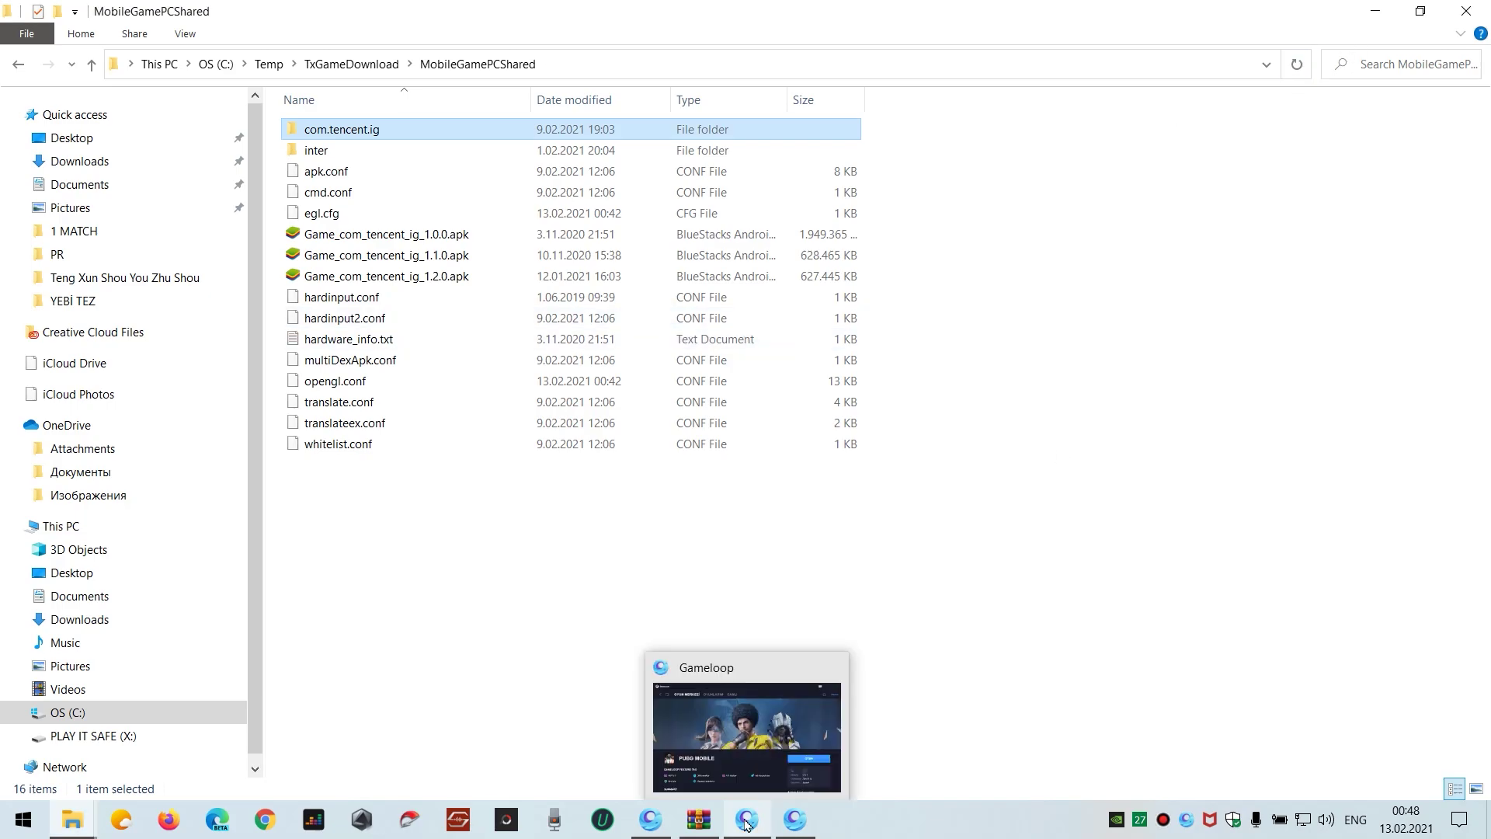
{"action": "left_click", "coordinate": [745, 746]}
{"action": "left_click", "coordinate": [1302, 107]}
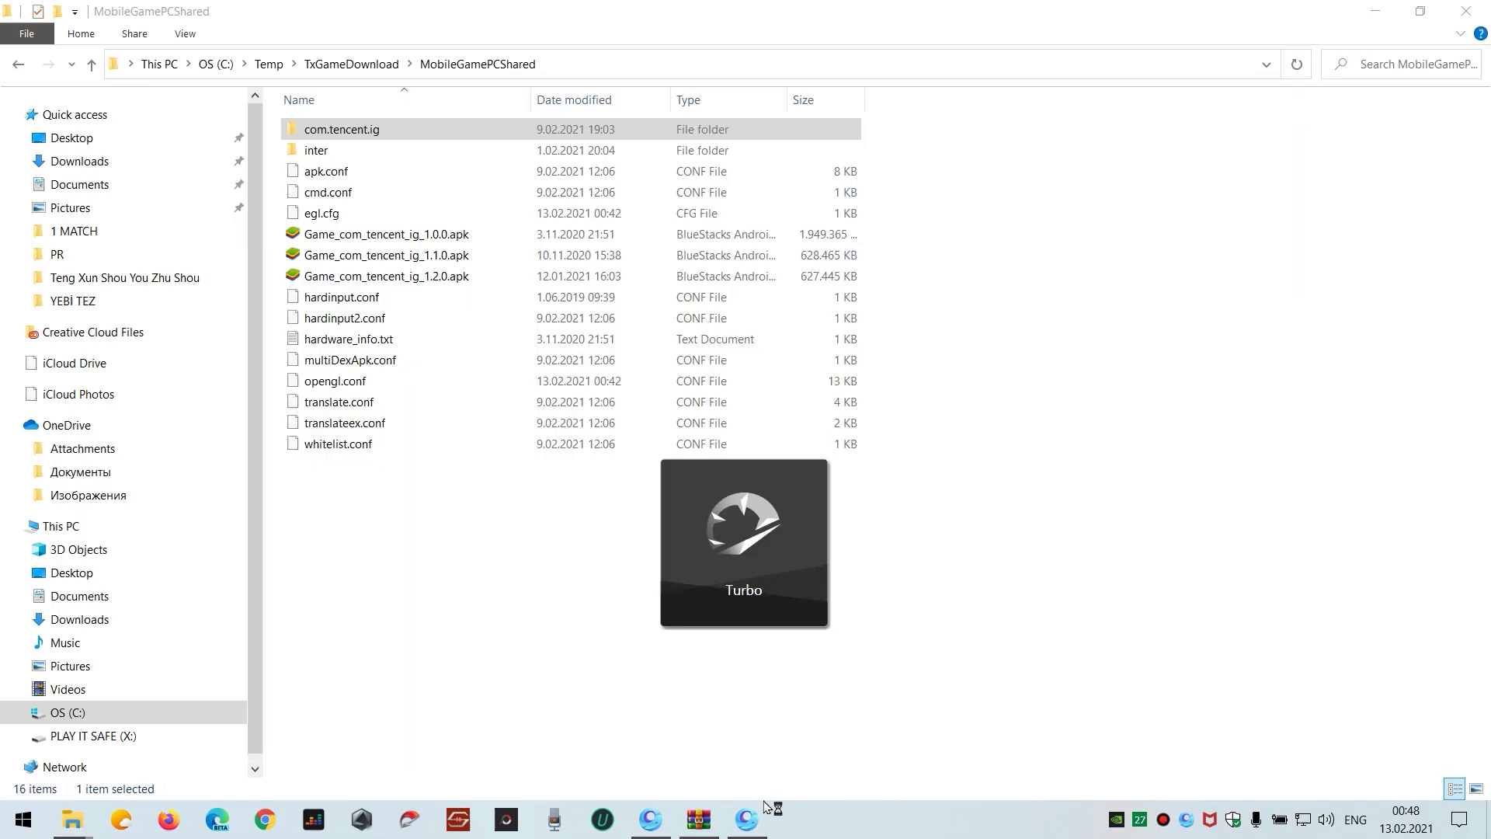
Step: Switch to the Gameloop Turbo AOW Motoru window and leave the game for the emulator's home screen
{"action": "mouse_move", "coordinate": [651, 819]}
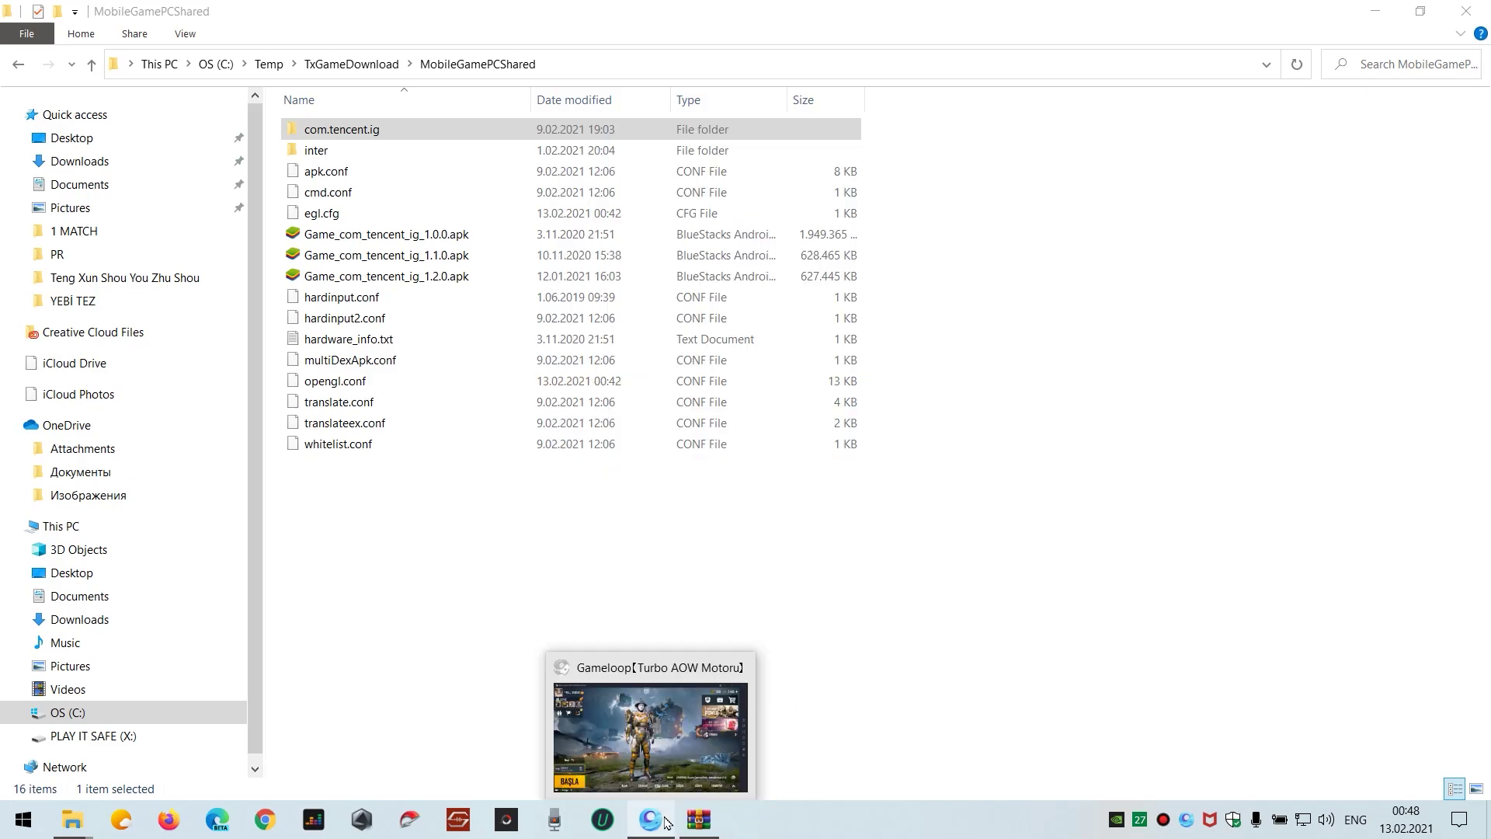
{"action": "left_click", "coordinate": [651, 746]}
{"action": "left_click", "coordinate": [1422, 530]}
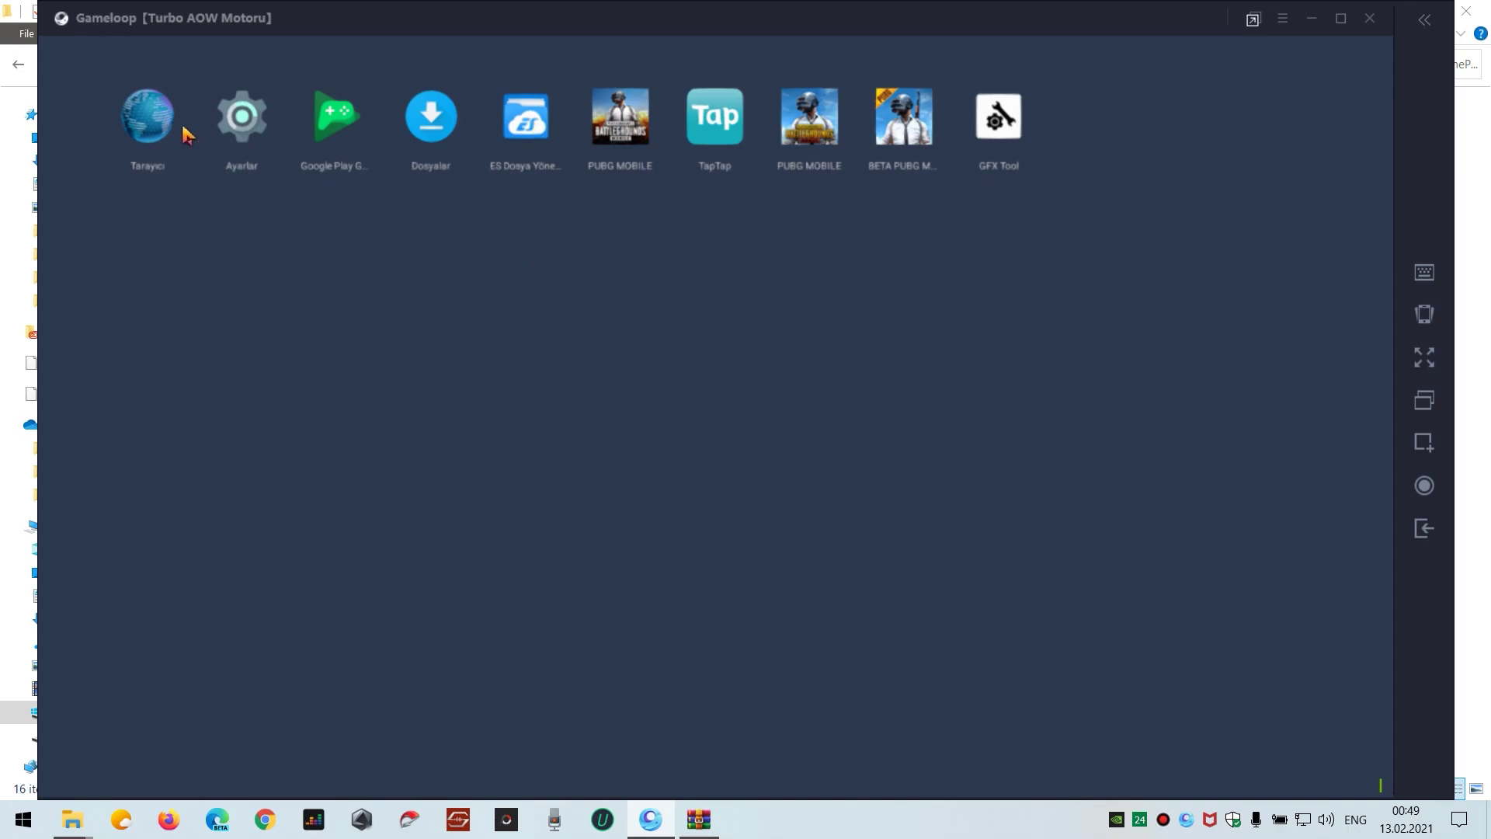
Step: Launch the emulator's browser (Tarayıcı) and search the web for "ES FILE EXPLORER", continuing past the certificate warning
{"action": "left_click", "coordinate": [157, 121]}
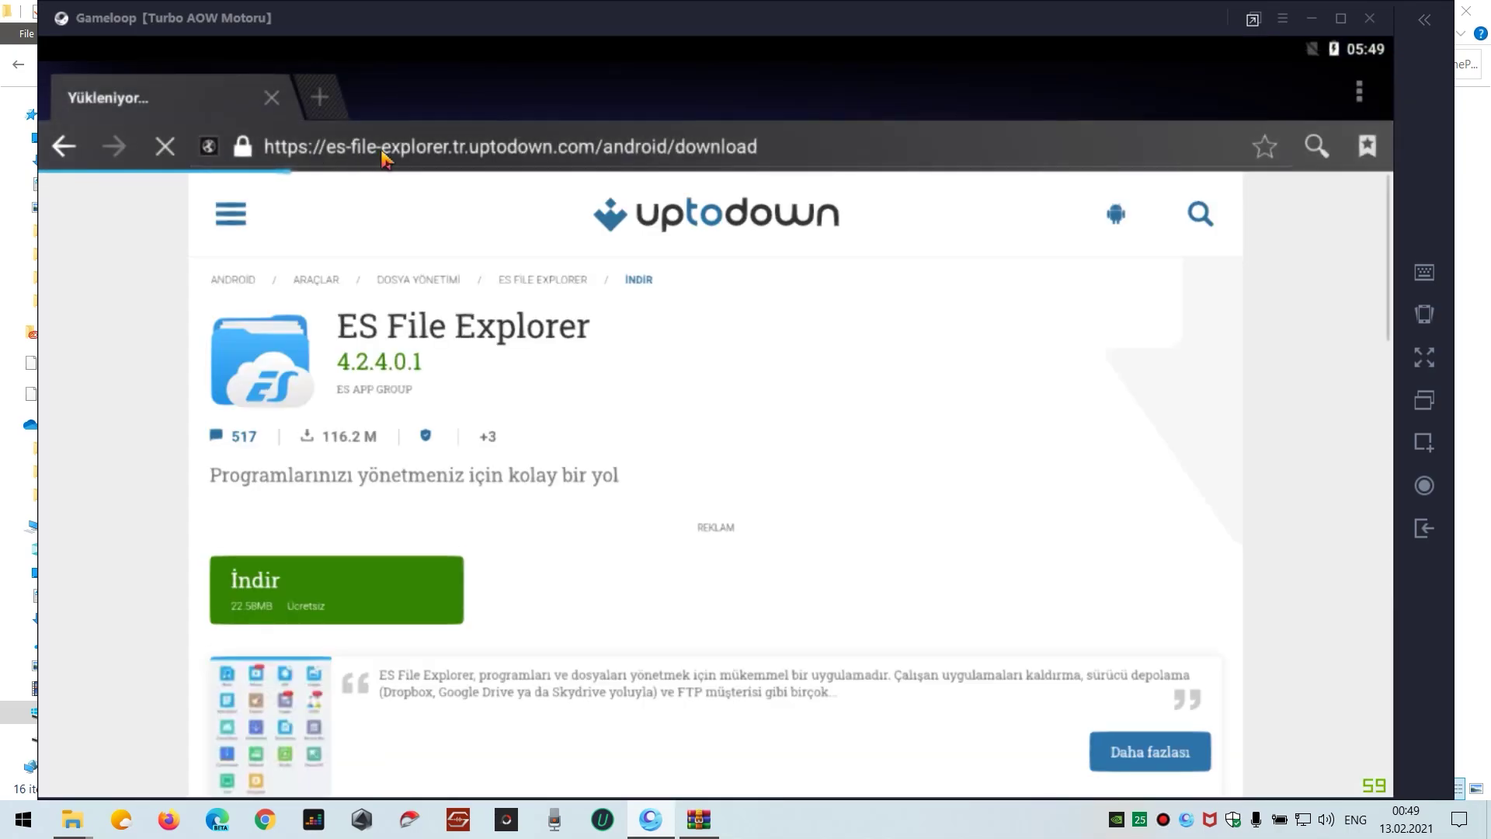
{"action": "left_click", "coordinate": [453, 148]}
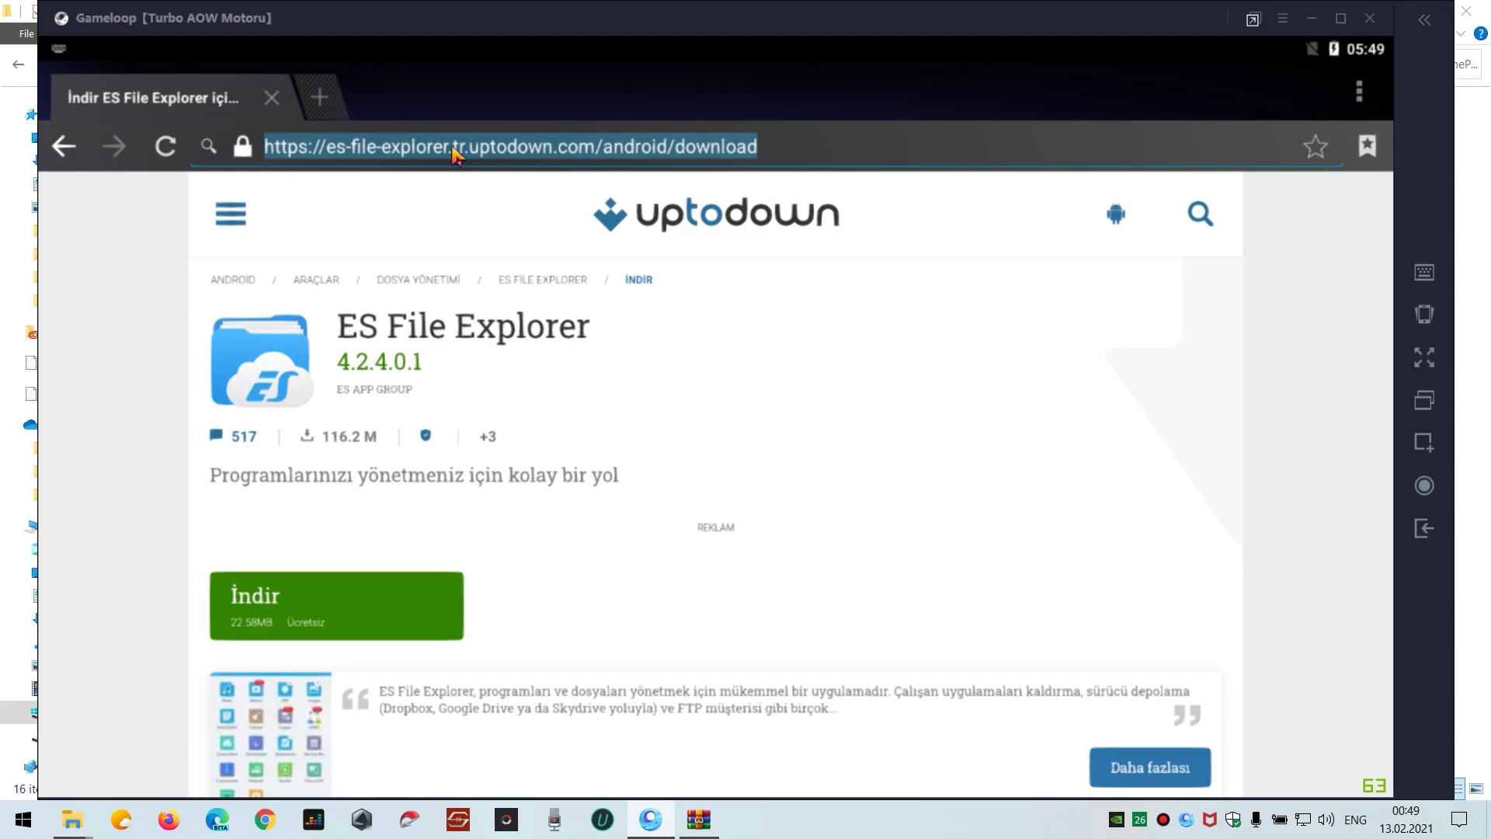
{"action": "type", "text": "ES FILE"}
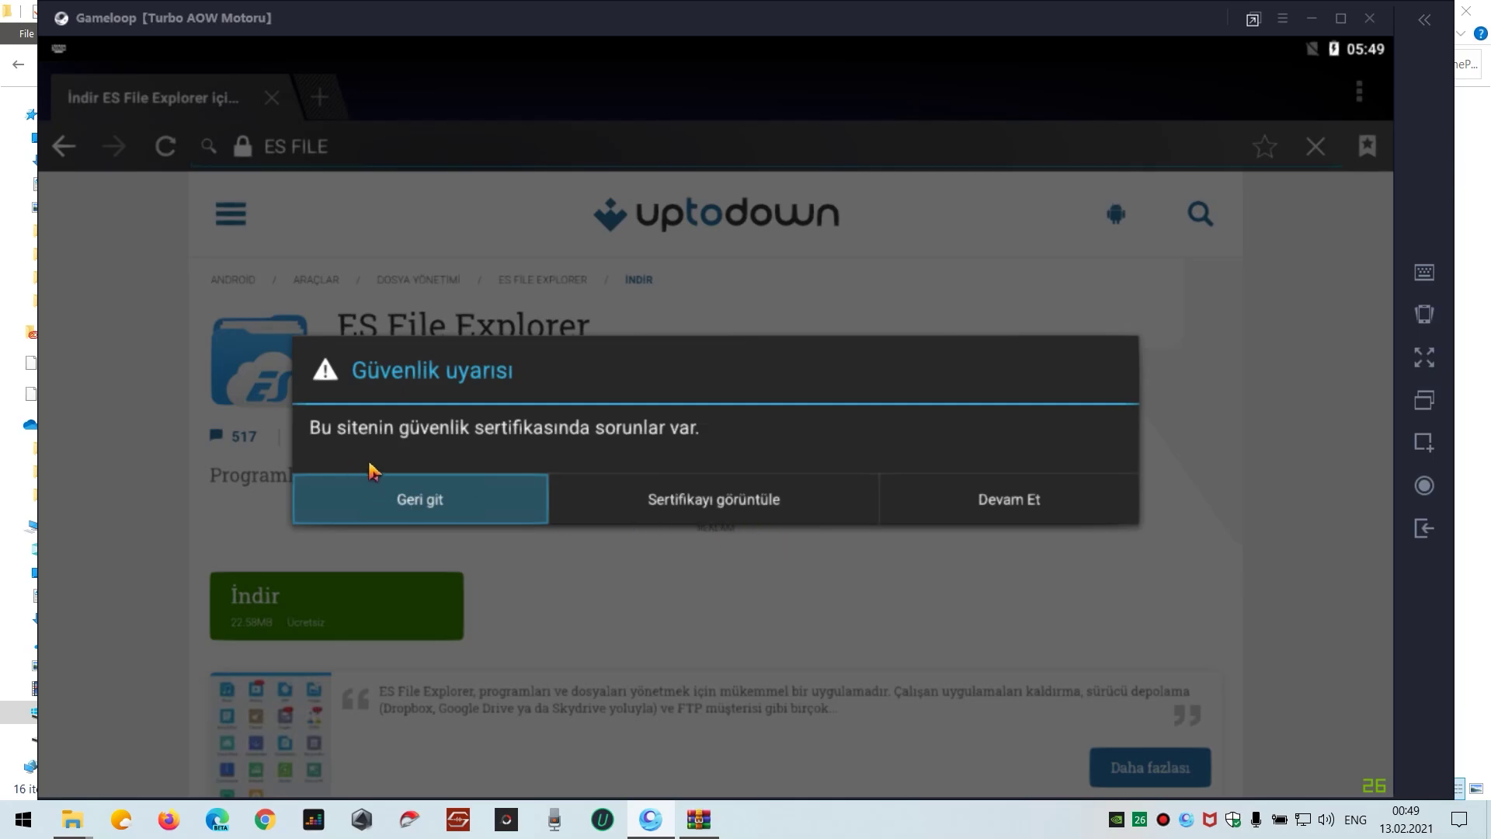
{"action": "left_click", "coordinate": [1015, 516]}
{"action": "left_click", "coordinate": [360, 159]}
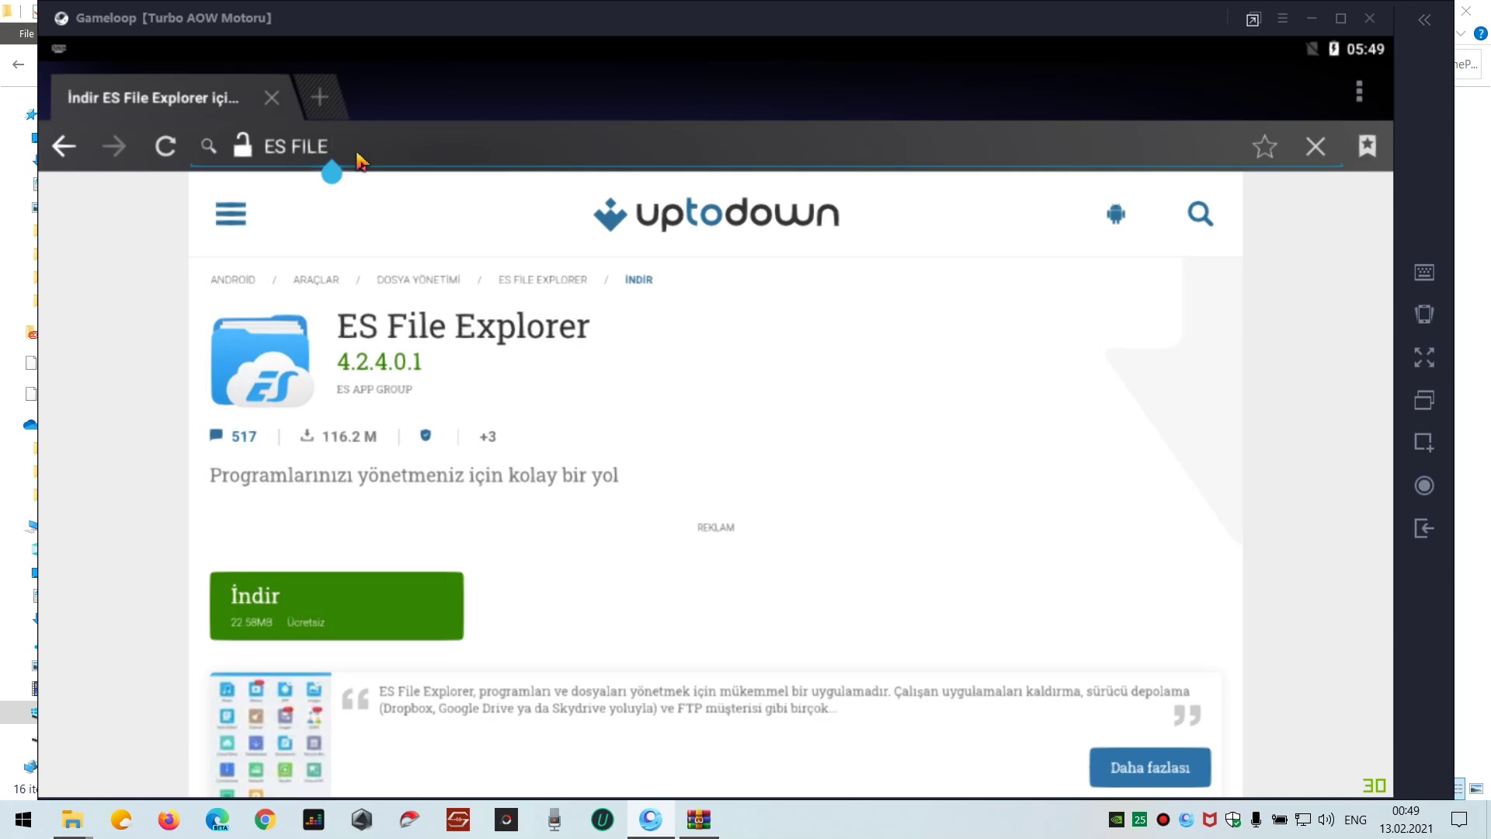
{"action": "type", "text": "ES FILE EXPLOERE"}
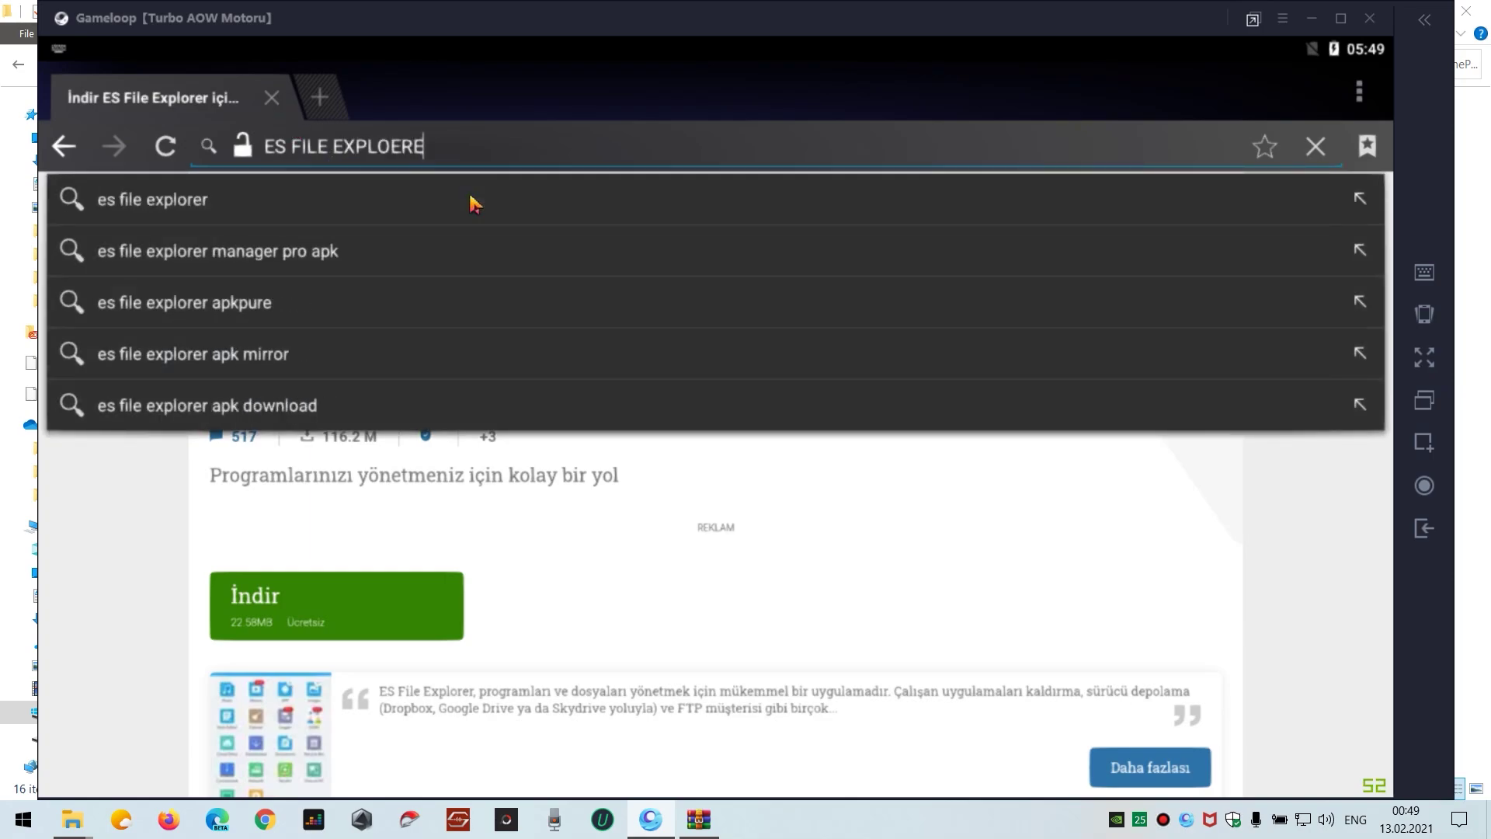
{"action": "key", "text": "BackSpace"}
{"action": "key", "text": "BackSpace"}
{"action": "key", "text": "BackSpace"}
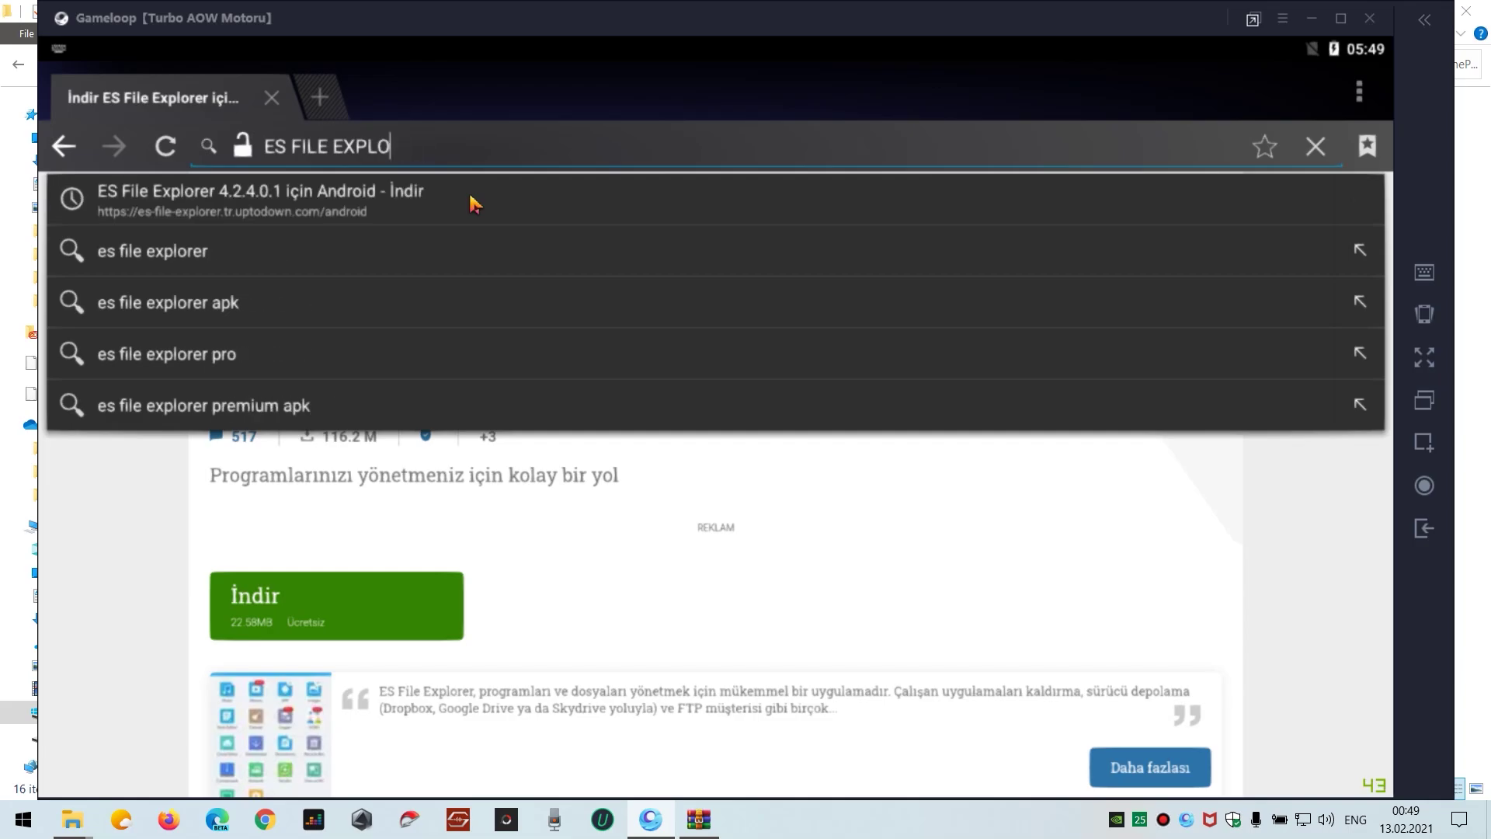
{"action": "type", "text": "RER"}
{"action": "key", "text": "Return"}
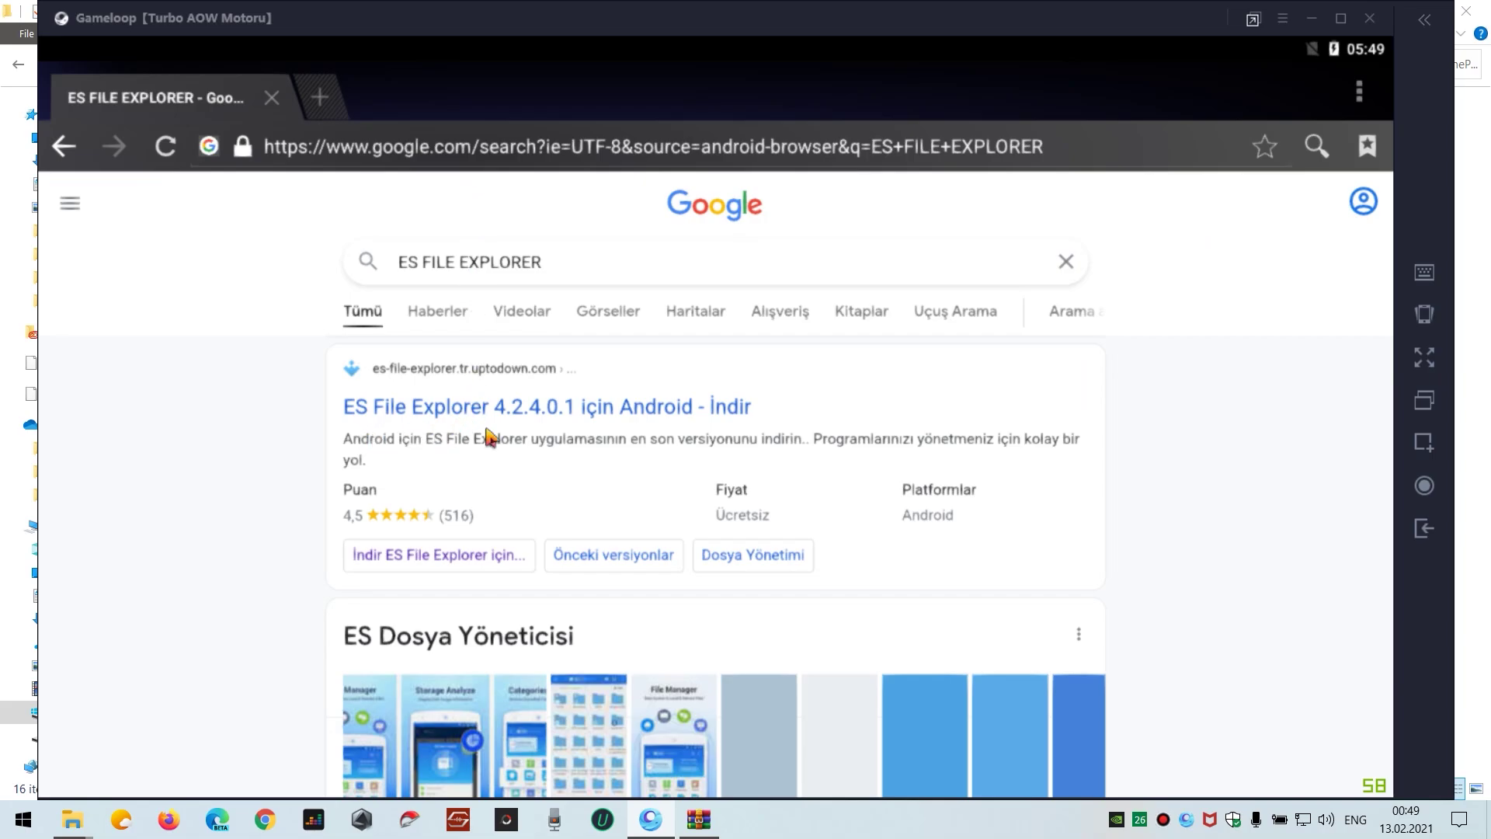
Step: Open the Uptodown search result for ES File Explorer 4.2.4.0.1 and locate its latest-version download option
{"action": "left_click", "coordinate": [522, 410]}
{"action": "scroll", "coordinate": [921, 433], "scroll_direction": "down", "scroll_amount": 1}
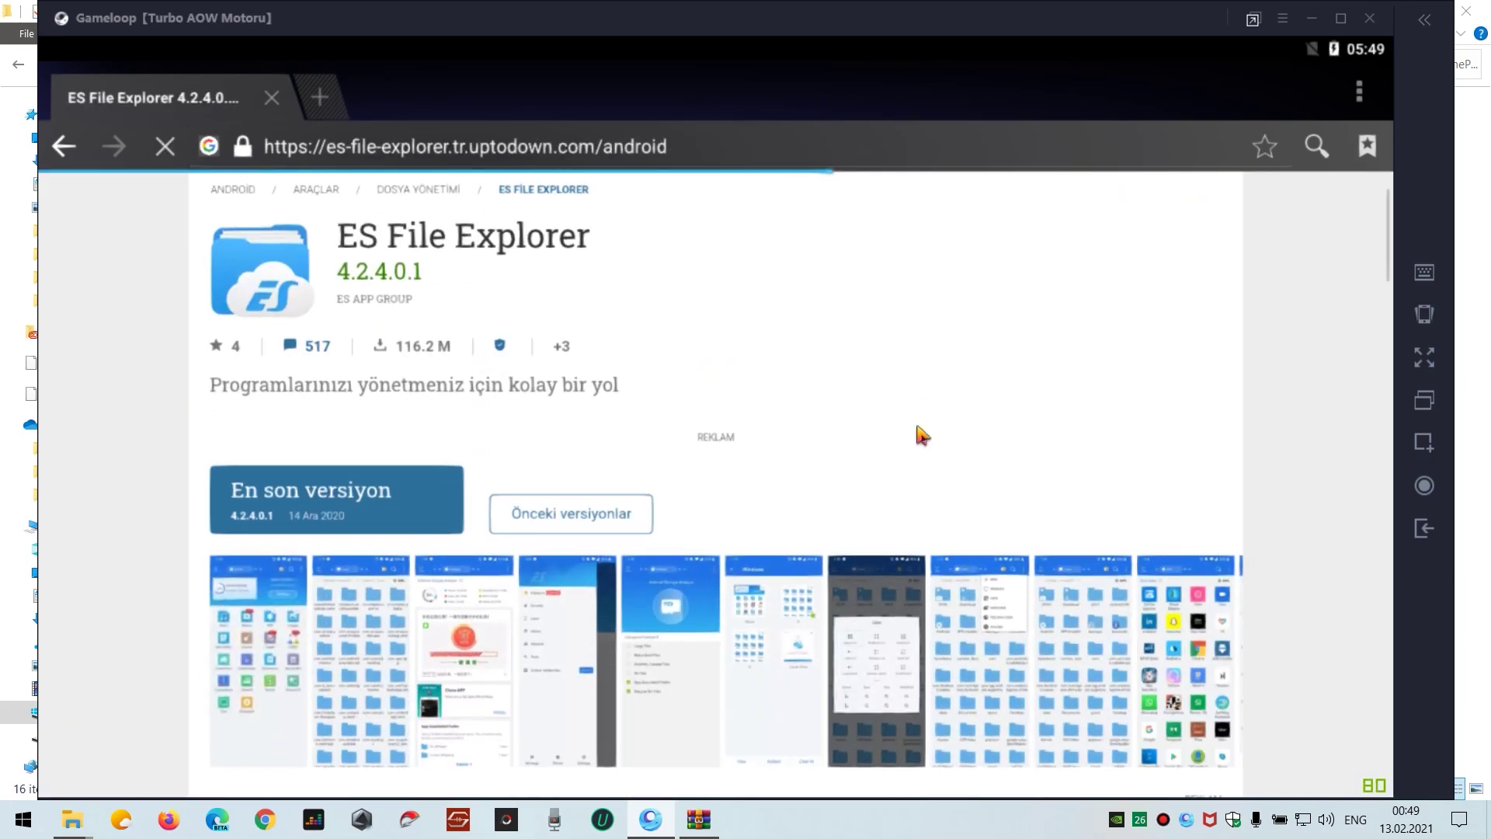
{"action": "scroll", "coordinate": [388, 498], "scroll_direction": "down", "scroll_amount": 3}
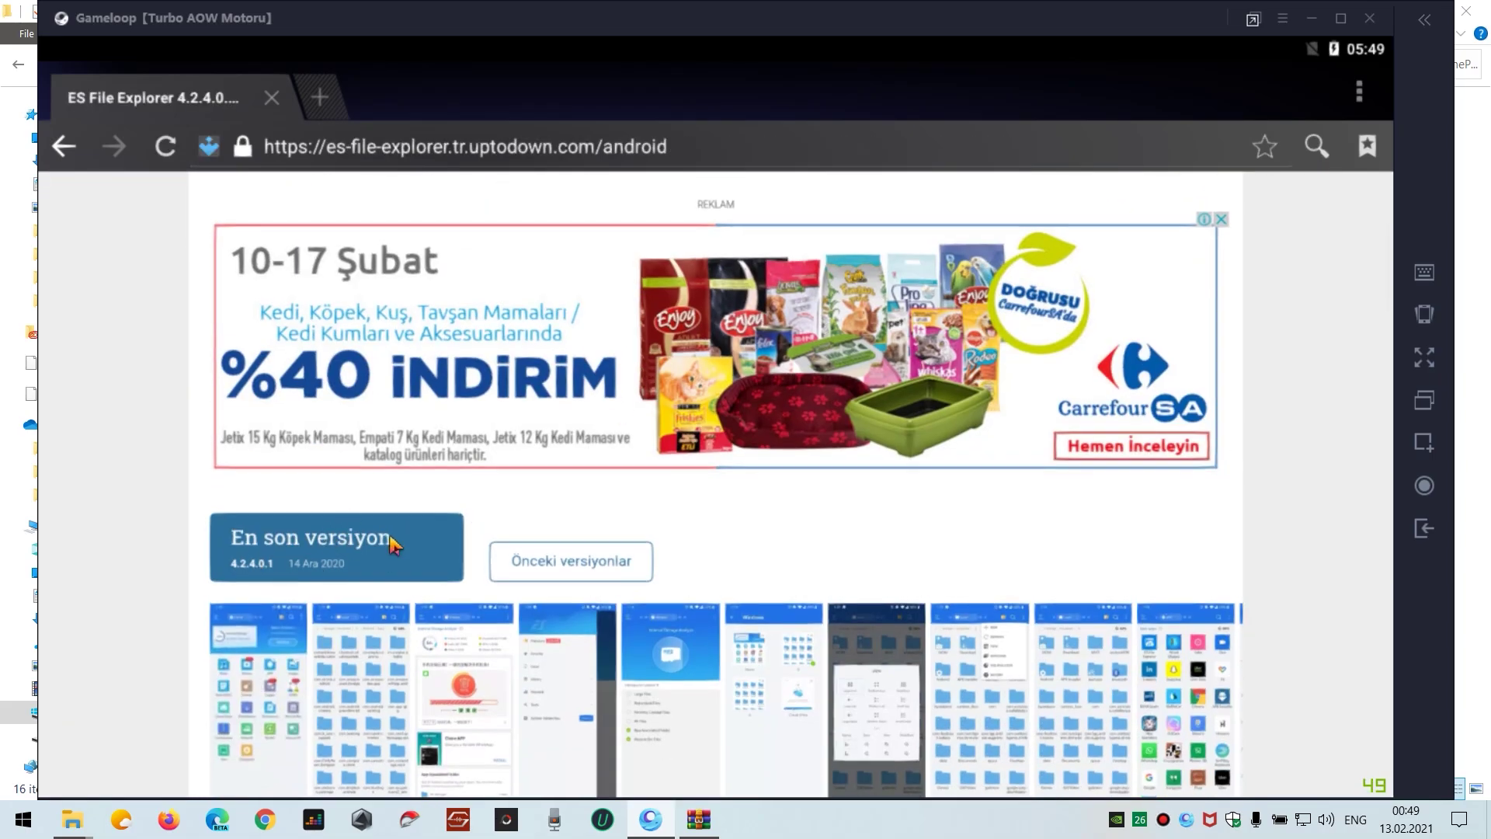
Step: Download the latest ES File Explorer version, setting Tarayıcı to always handle the download link
{"action": "left_click", "coordinate": [392, 544]}
{"action": "scroll", "coordinate": [593, 526], "scroll_direction": "down", "scroll_amount": 2}
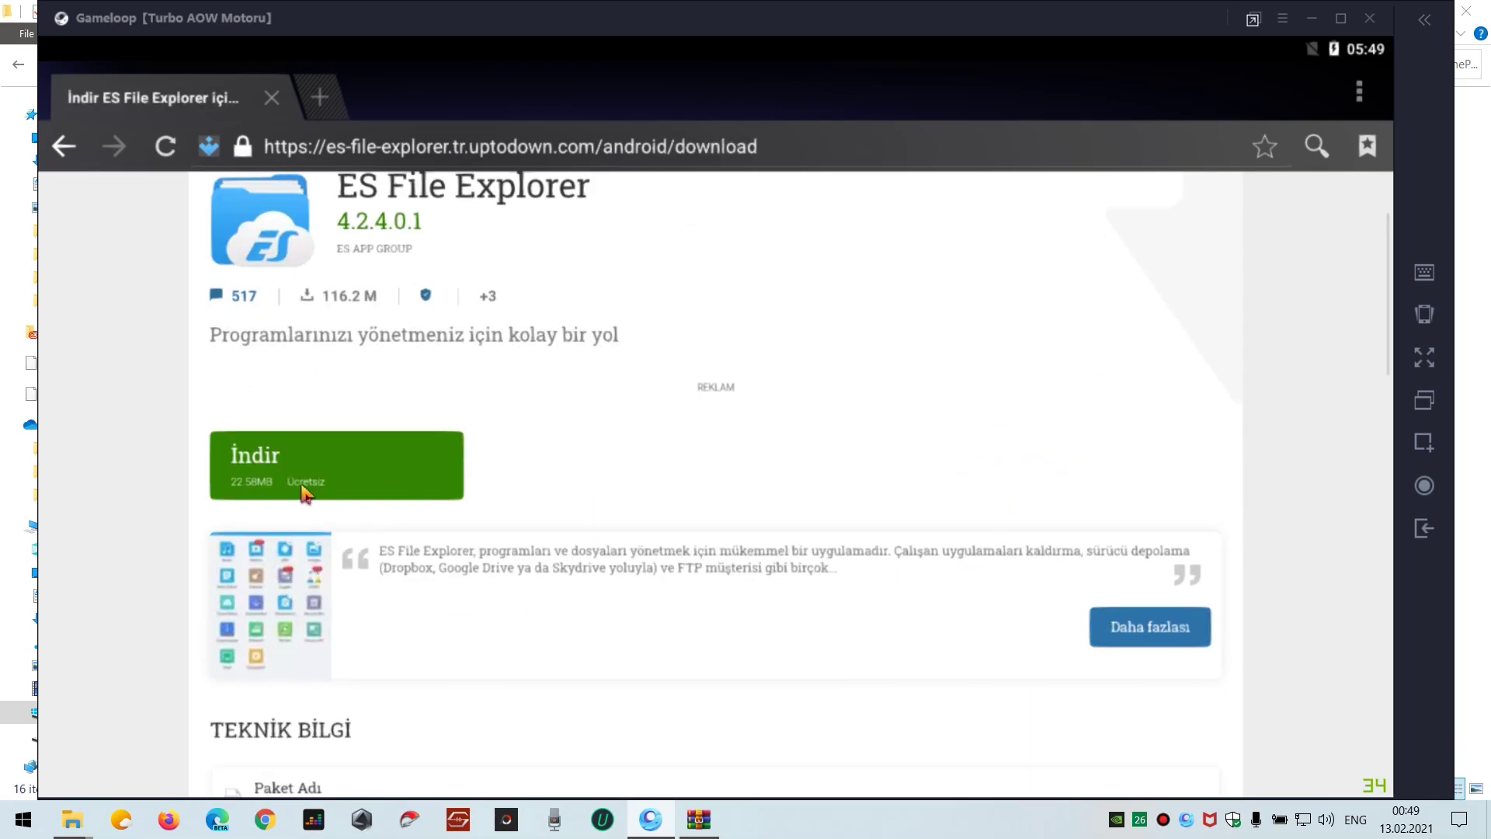
{"action": "left_click", "coordinate": [303, 491]}
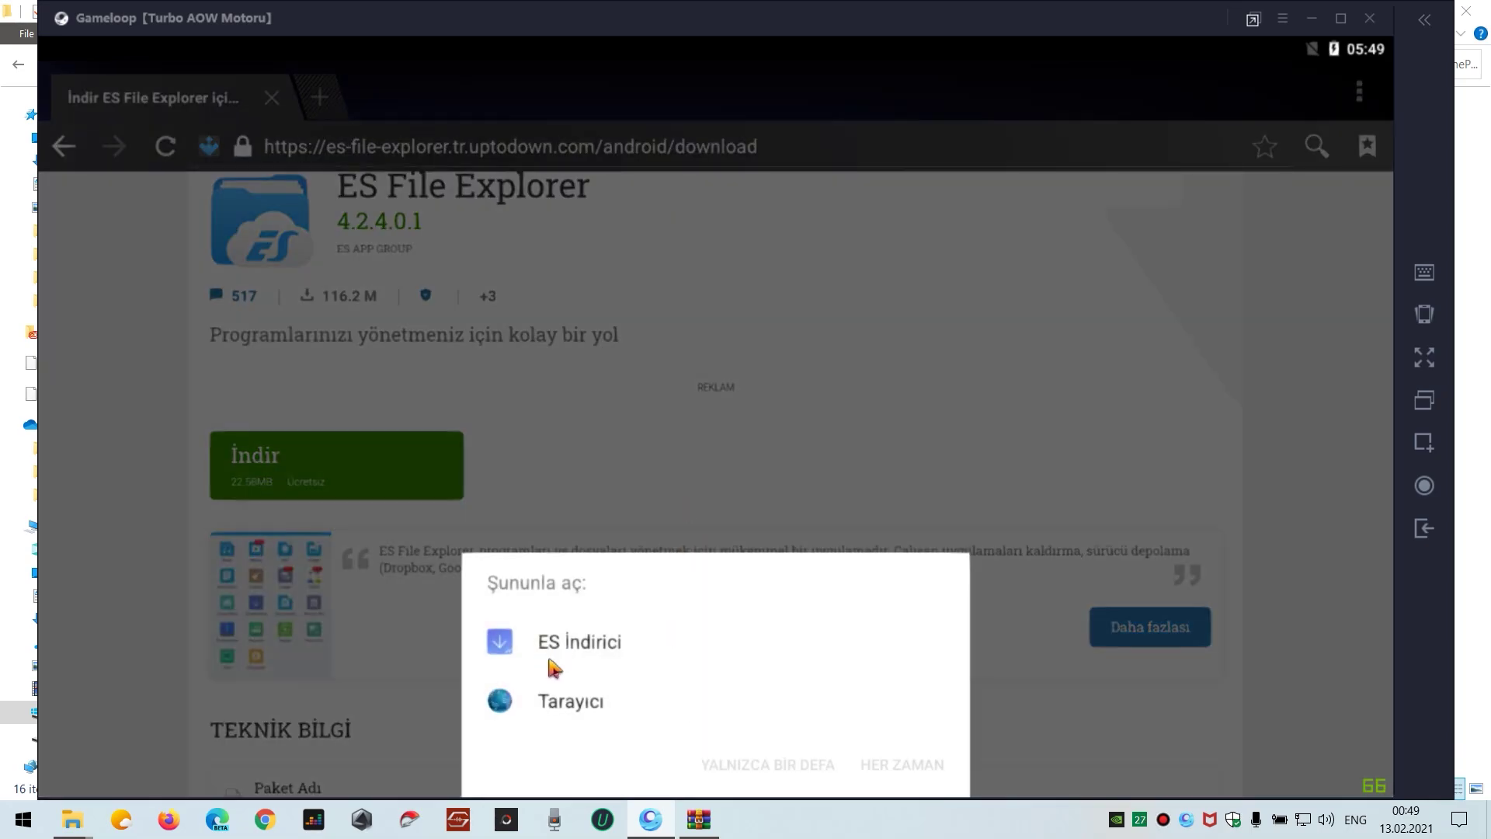
{"action": "left_click", "coordinate": [657, 727]}
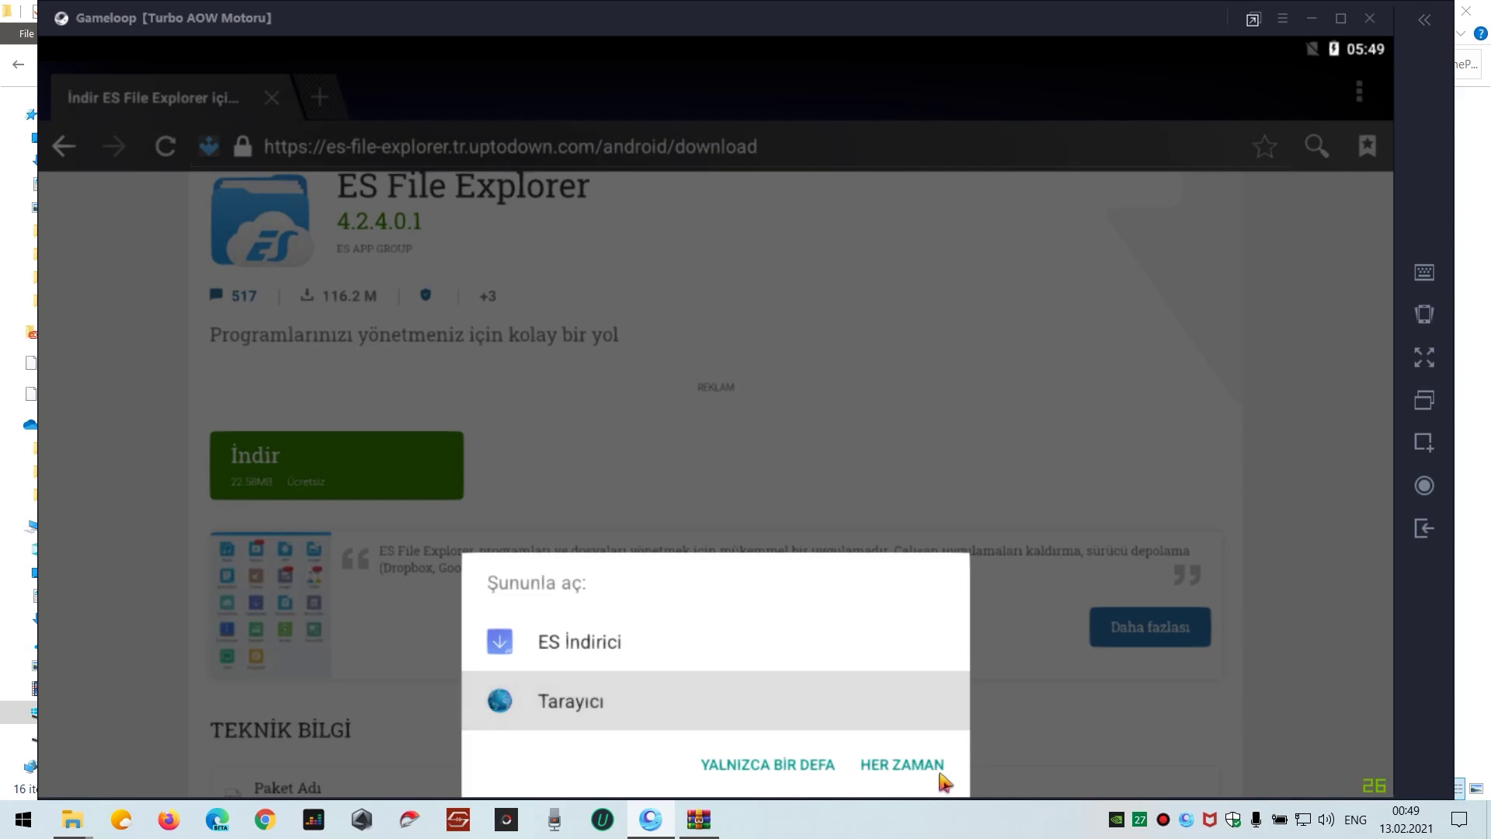
{"action": "left_click", "coordinate": [909, 769]}
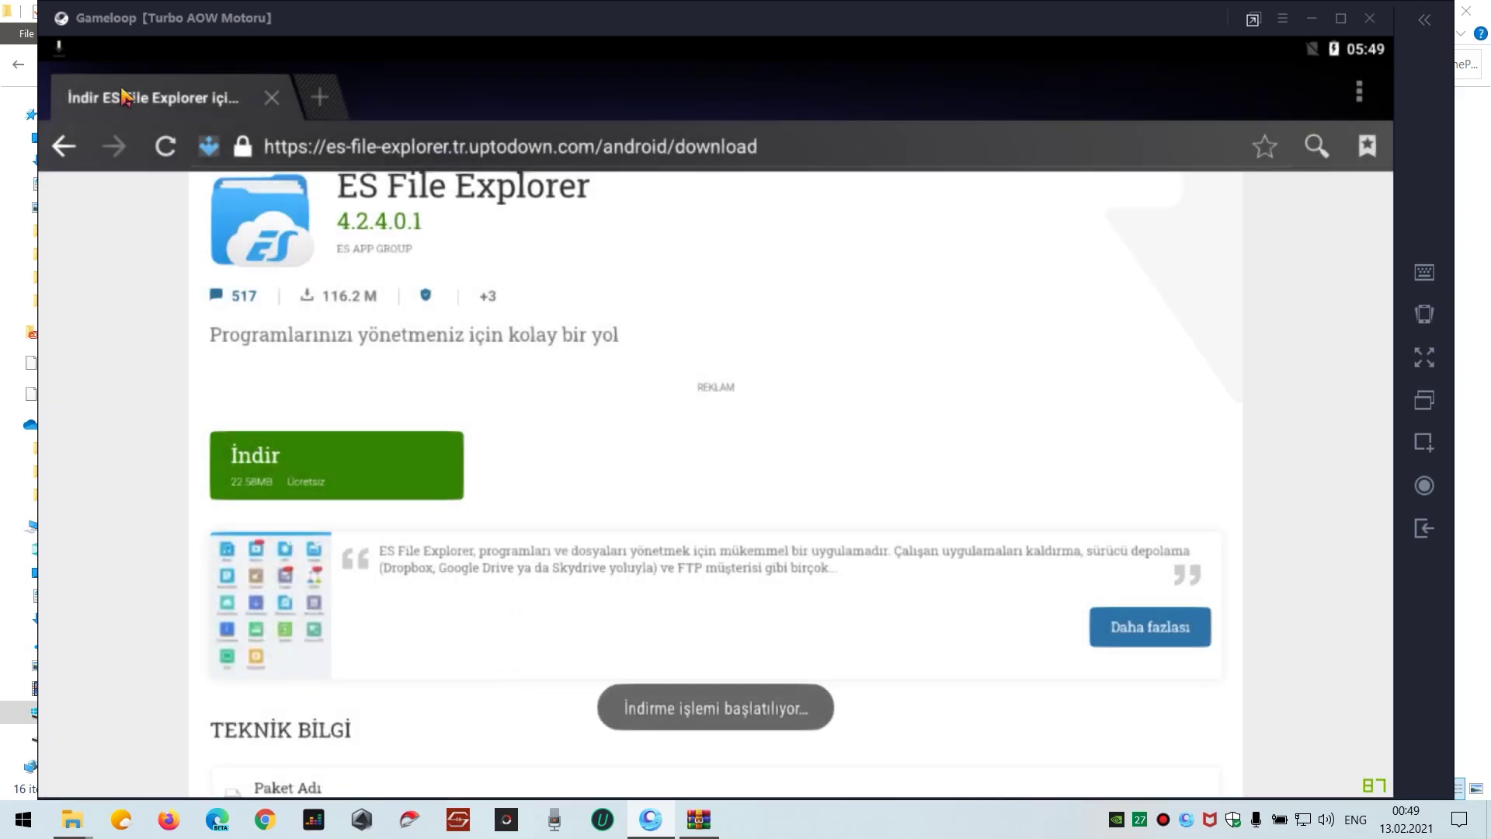
Step: Install the downloaded es-file-explorer-4-2-4-0-1-1.apk with Paket yükleyici and open the installed app
{"action": "left_click_drag", "start_coordinate": [124, 56], "coordinate": [147, 487]}
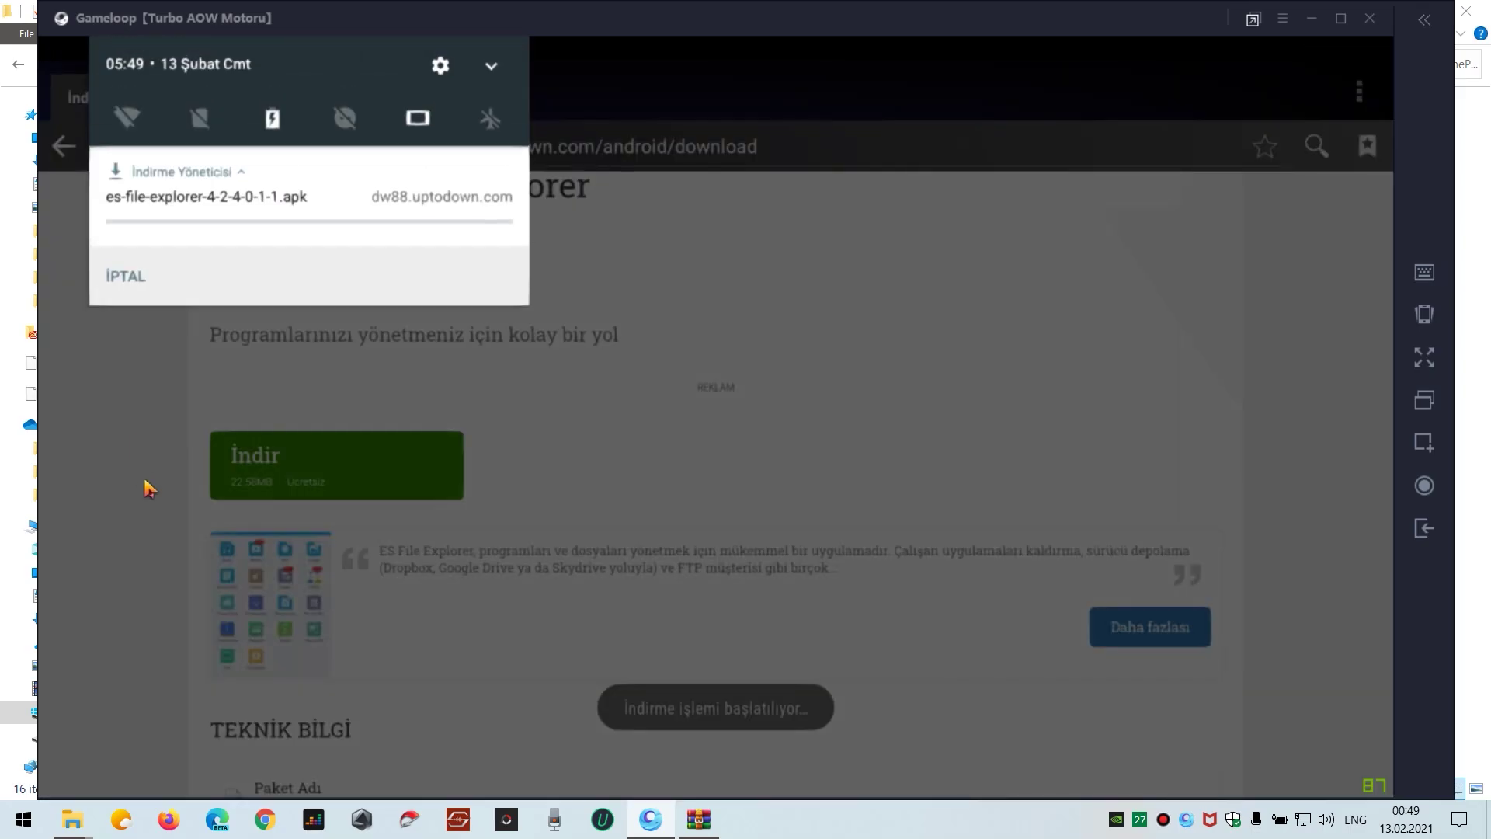
{"action": "left_click", "coordinate": [277, 223]}
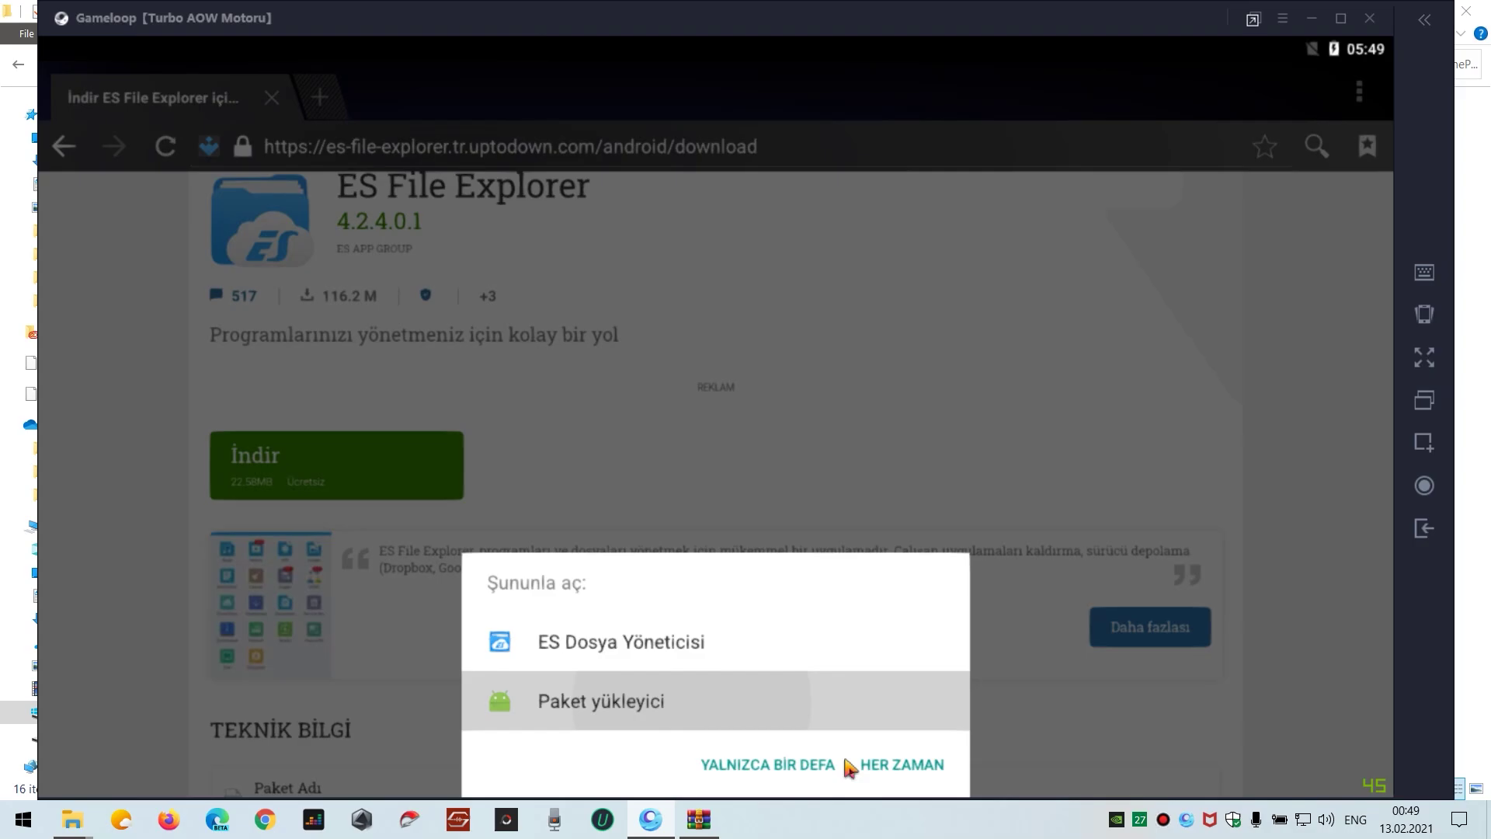
{"action": "left_click", "coordinate": [769, 719]}
{"action": "left_click", "coordinate": [1353, 767]}
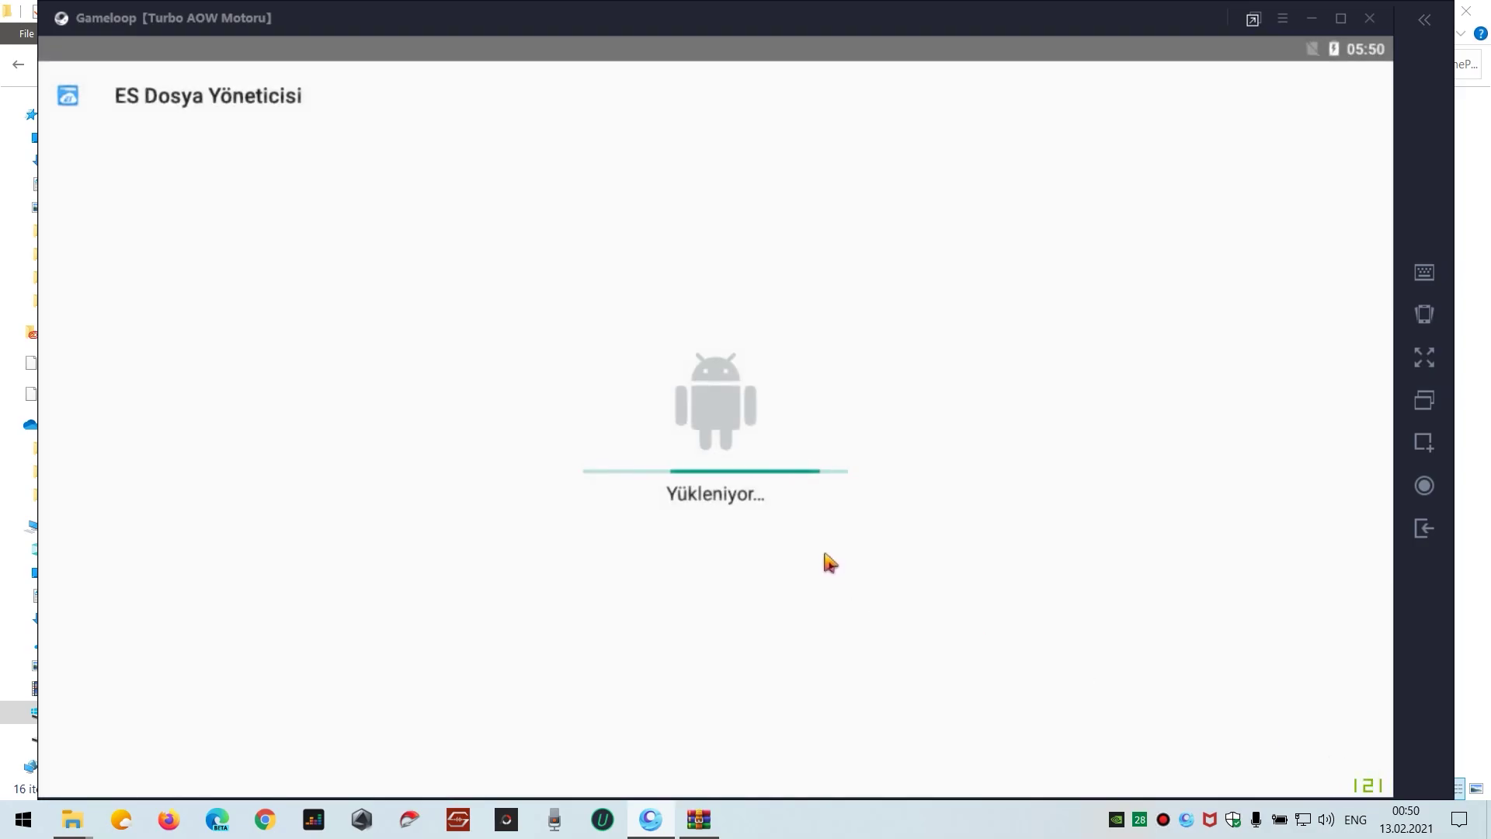
{"action": "left_click", "coordinate": [1341, 766]}
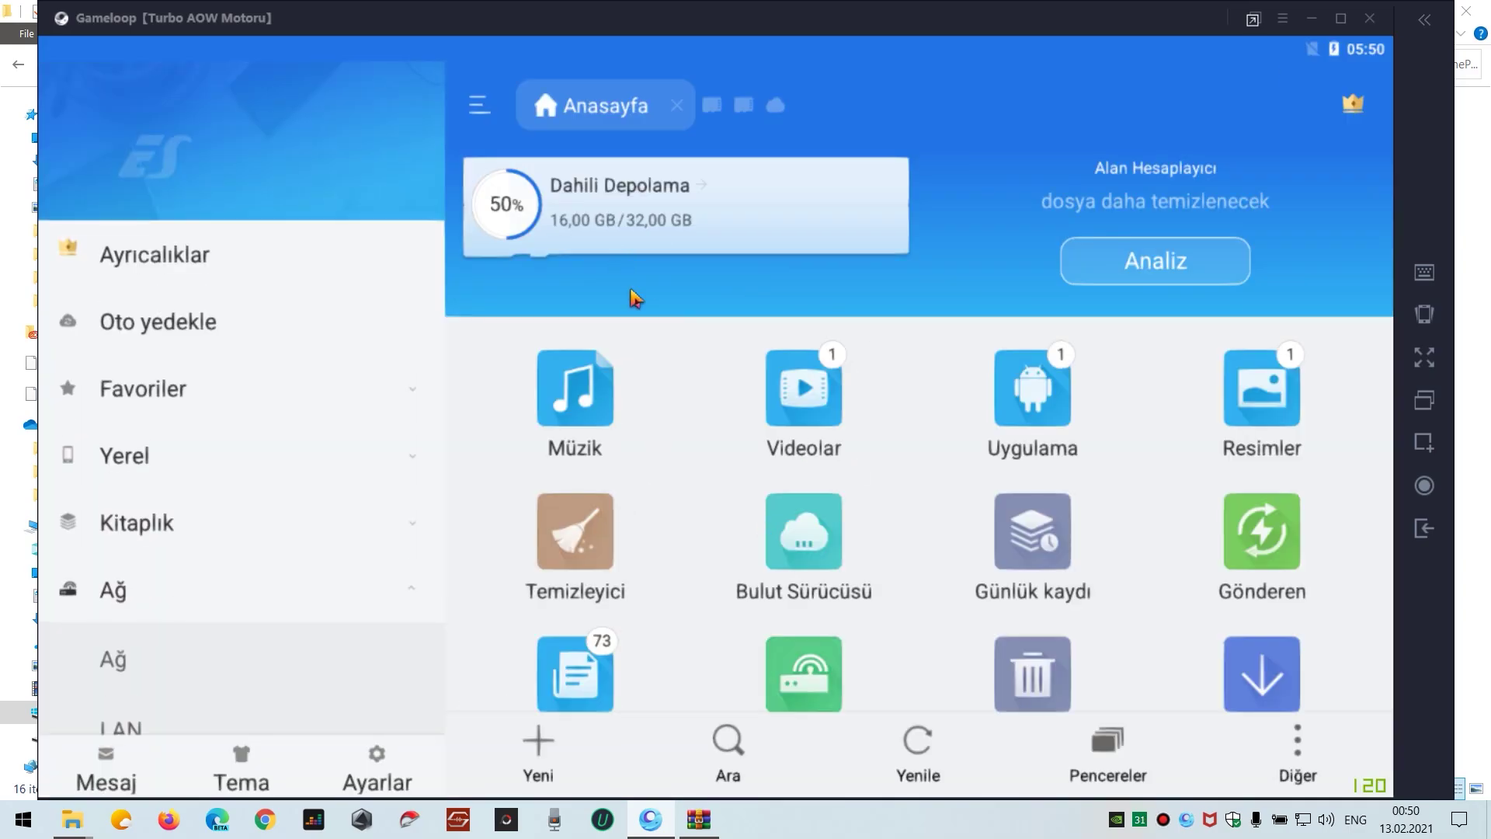
Step: Browse from Dahili Depolama up to the device root and open the share1 folder inside data
{"action": "left_click", "coordinate": [518, 217]}
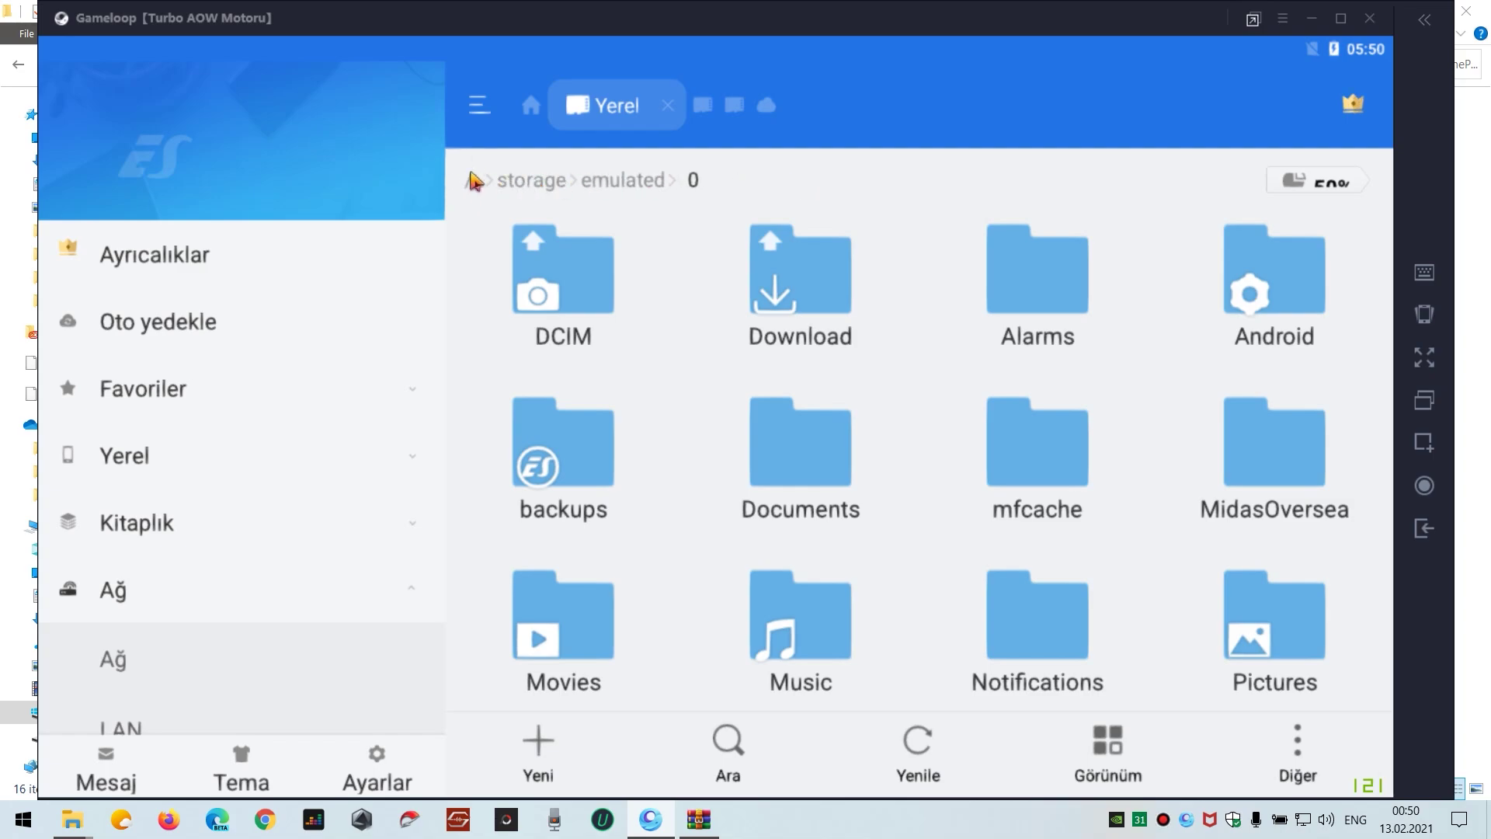
{"action": "left_click", "coordinate": [469, 181]}
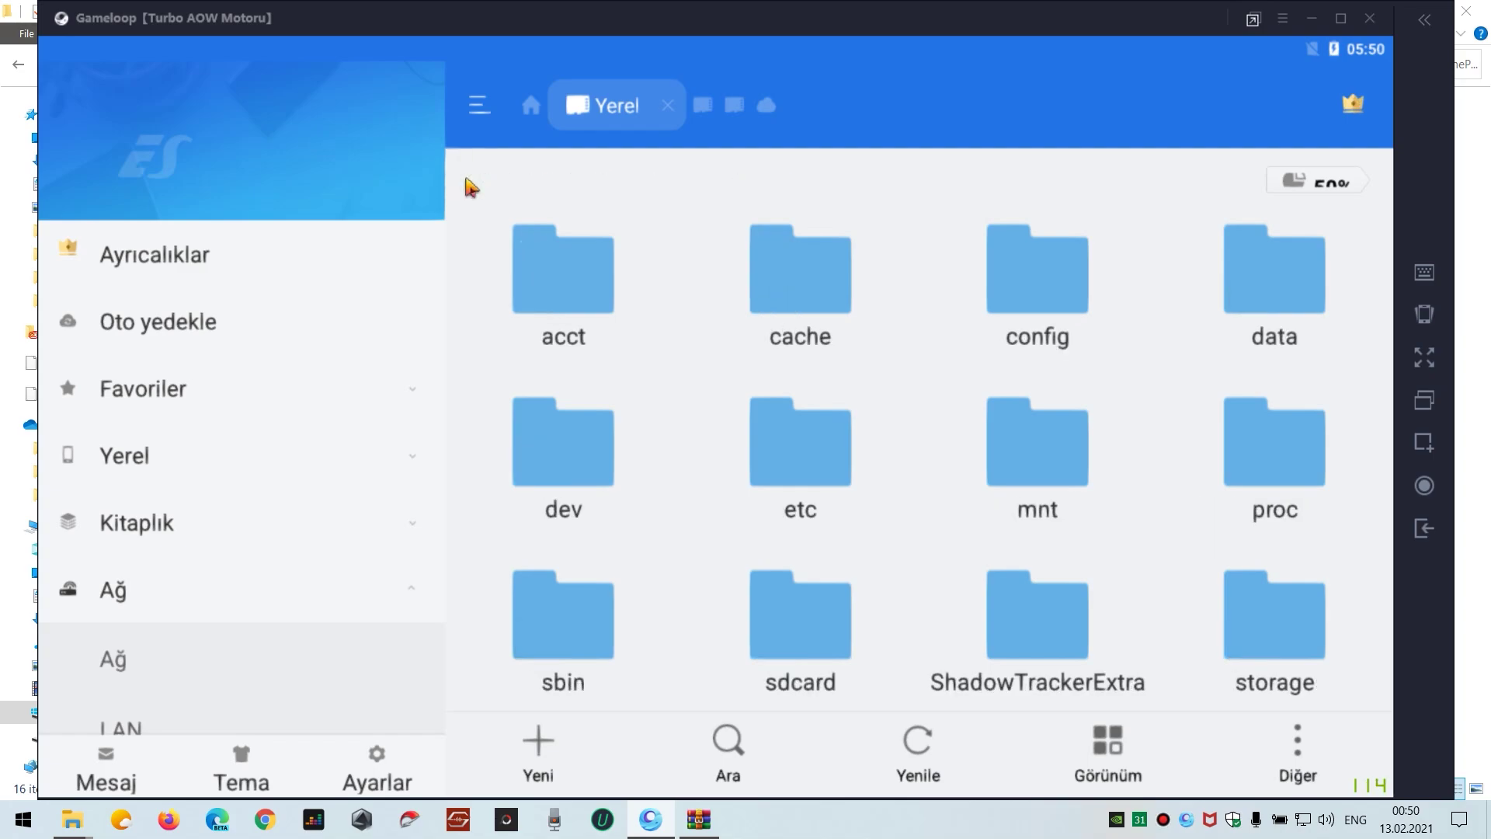
{"action": "scroll", "coordinate": [976, 566], "scroll_direction": "down", "scroll_amount": 10}
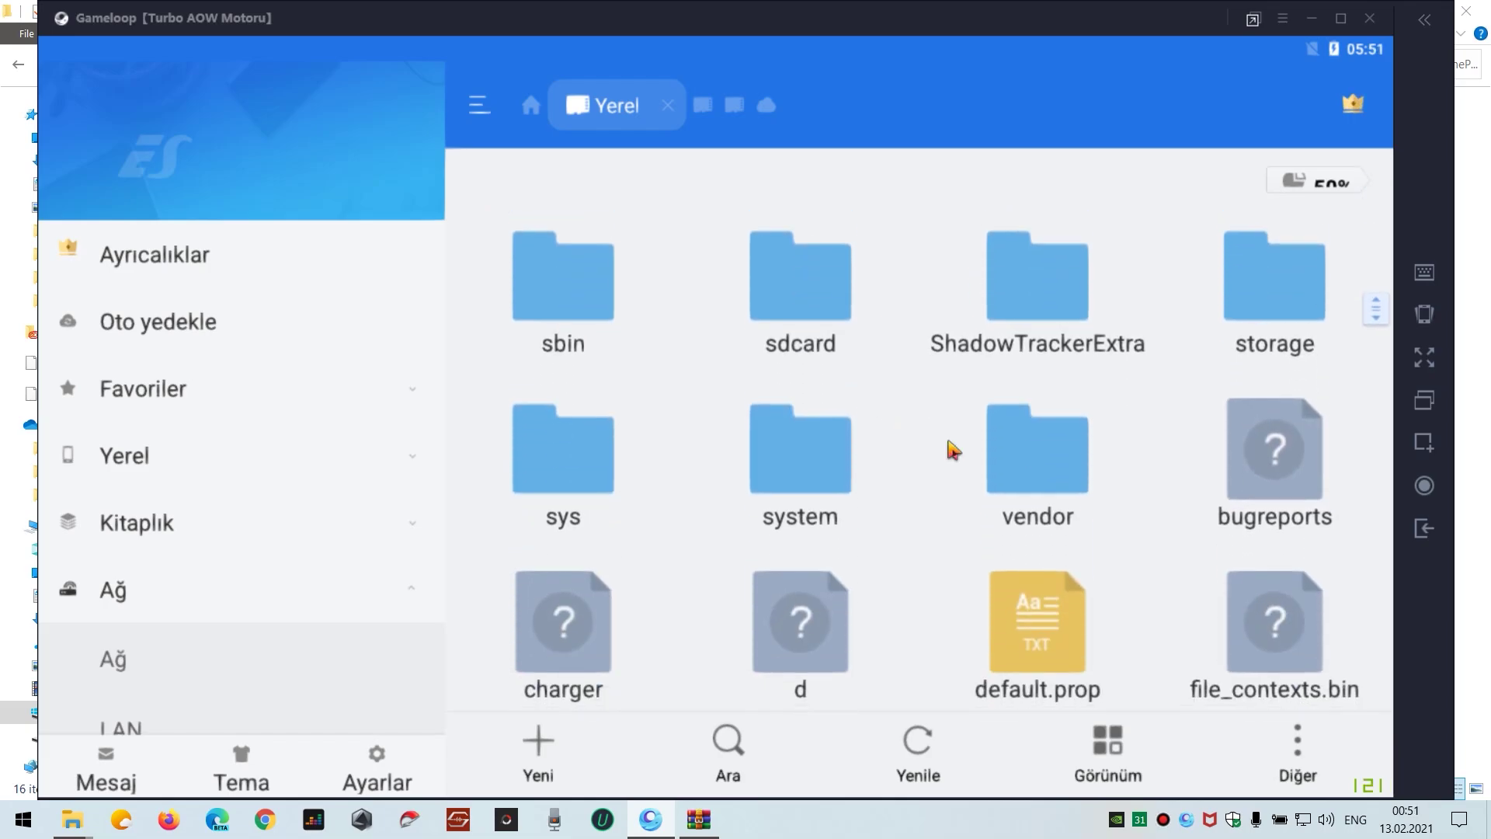
{"action": "scroll", "coordinate": [952, 510], "scroll_direction": "up", "scroll_amount": 4}
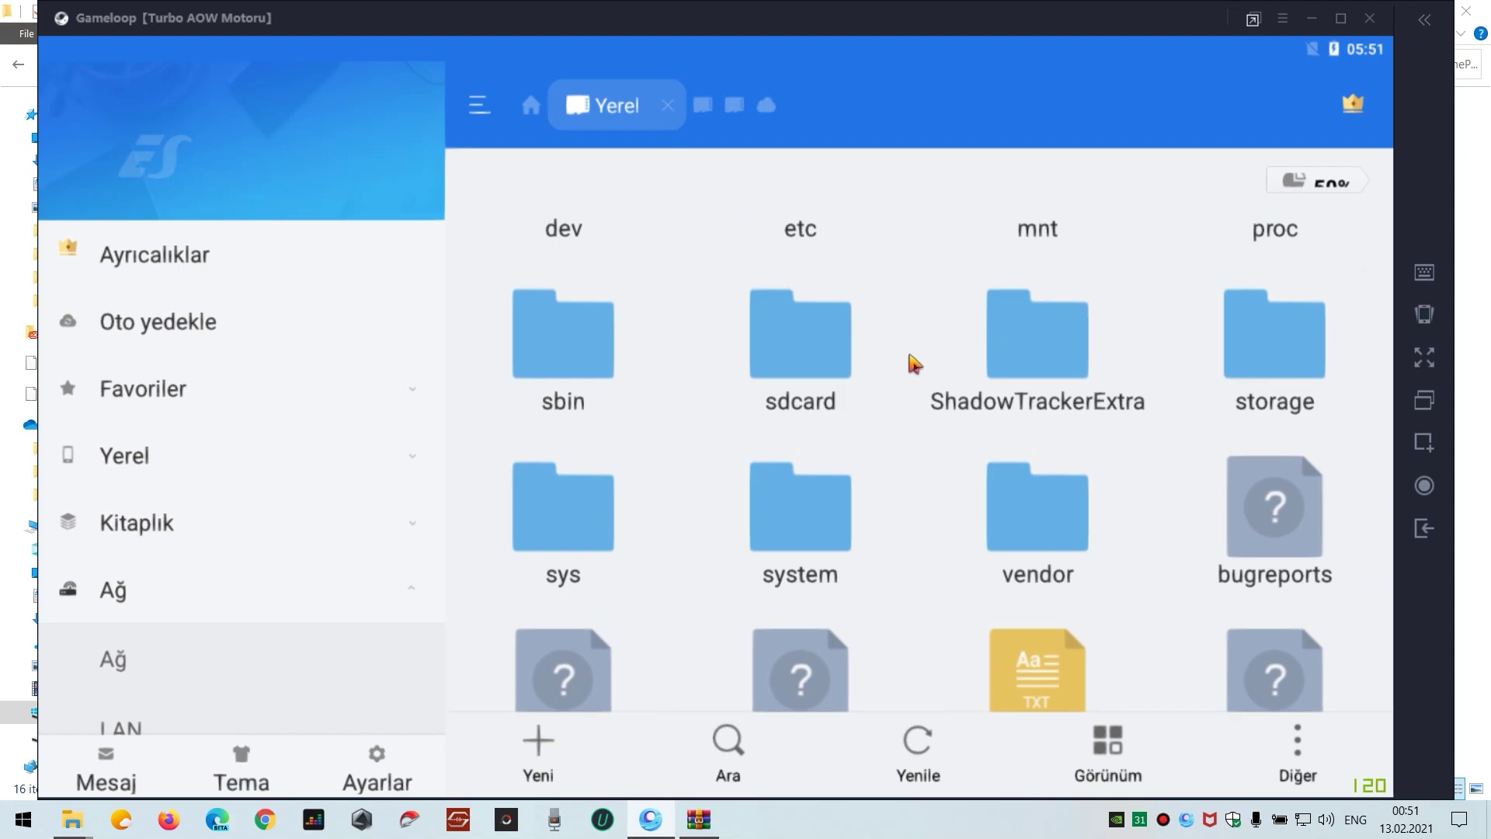
{"action": "scroll", "coordinate": [915, 541], "scroll_direction": "up", "scroll_amount": 2}
{"action": "scroll", "coordinate": [915, 541], "scroll_direction": "up", "scroll_amount": 1}
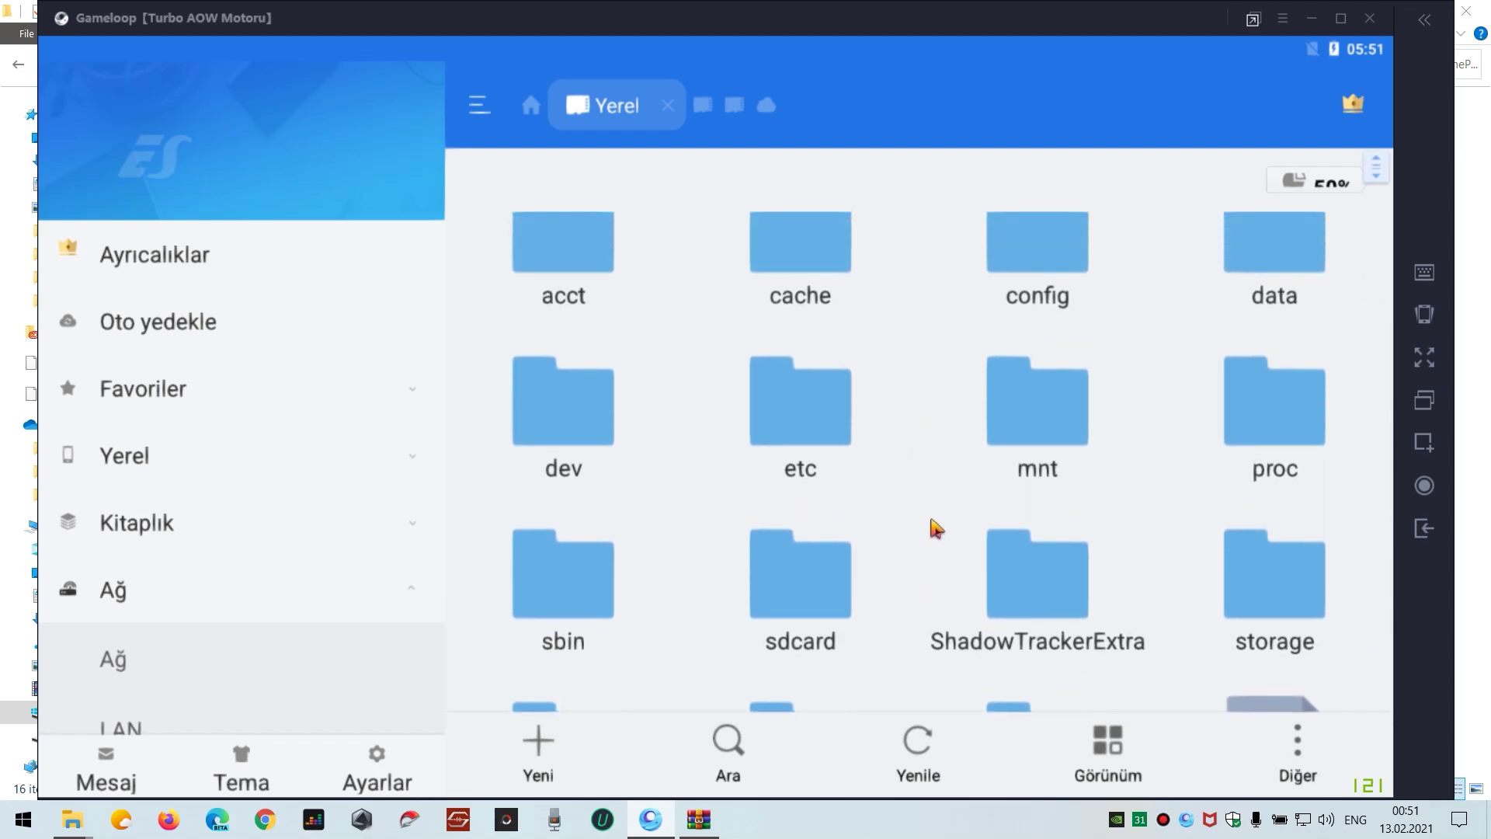
{"action": "left_click_drag", "start_coordinate": [932, 546], "coordinate": [916, 626]}
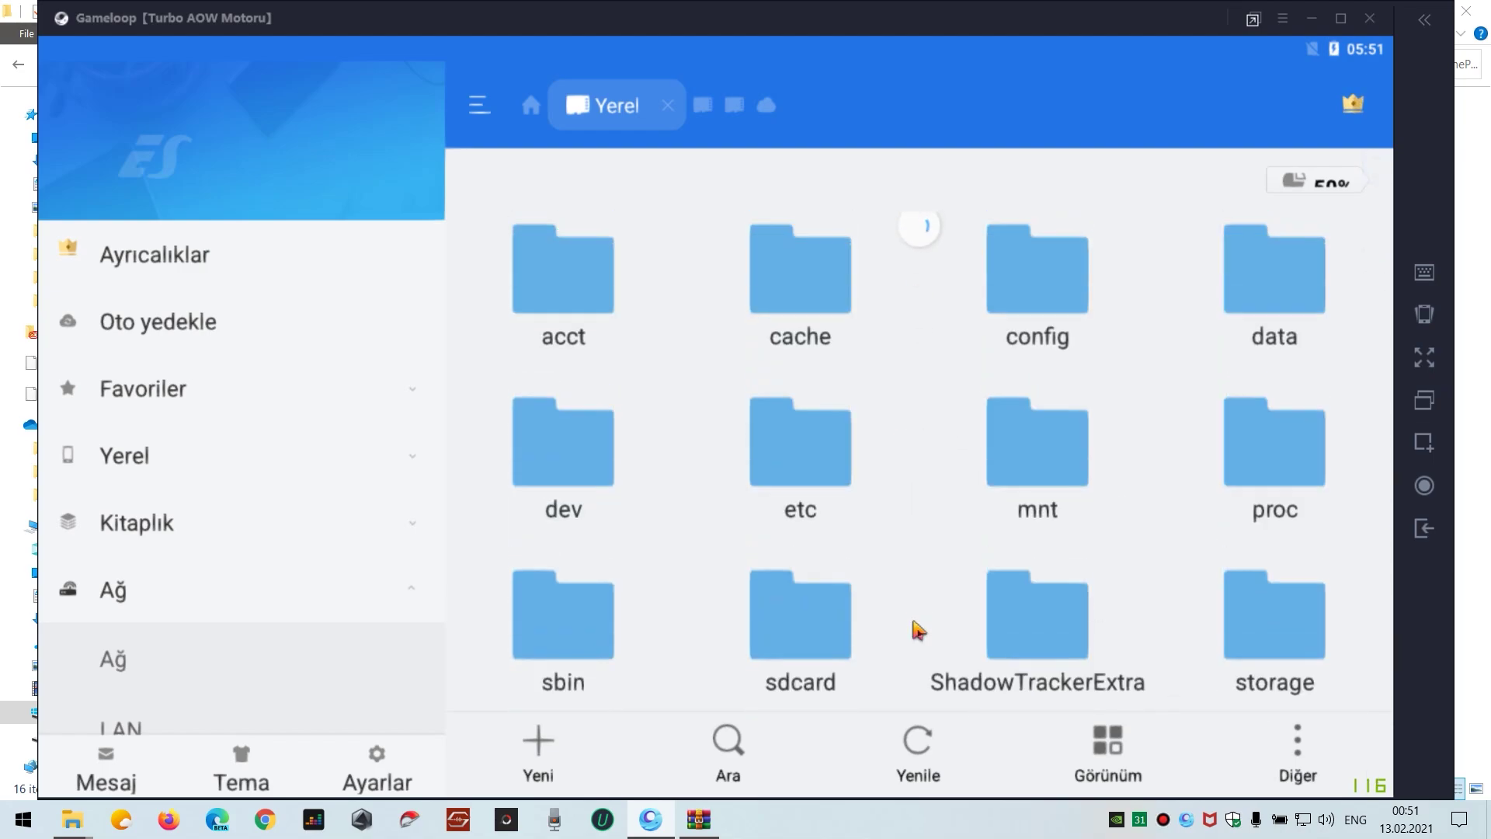
{"action": "left_click", "coordinate": [1285, 300]}
{"action": "scroll", "coordinate": [898, 523], "scroll_direction": "down", "scroll_amount": 10}
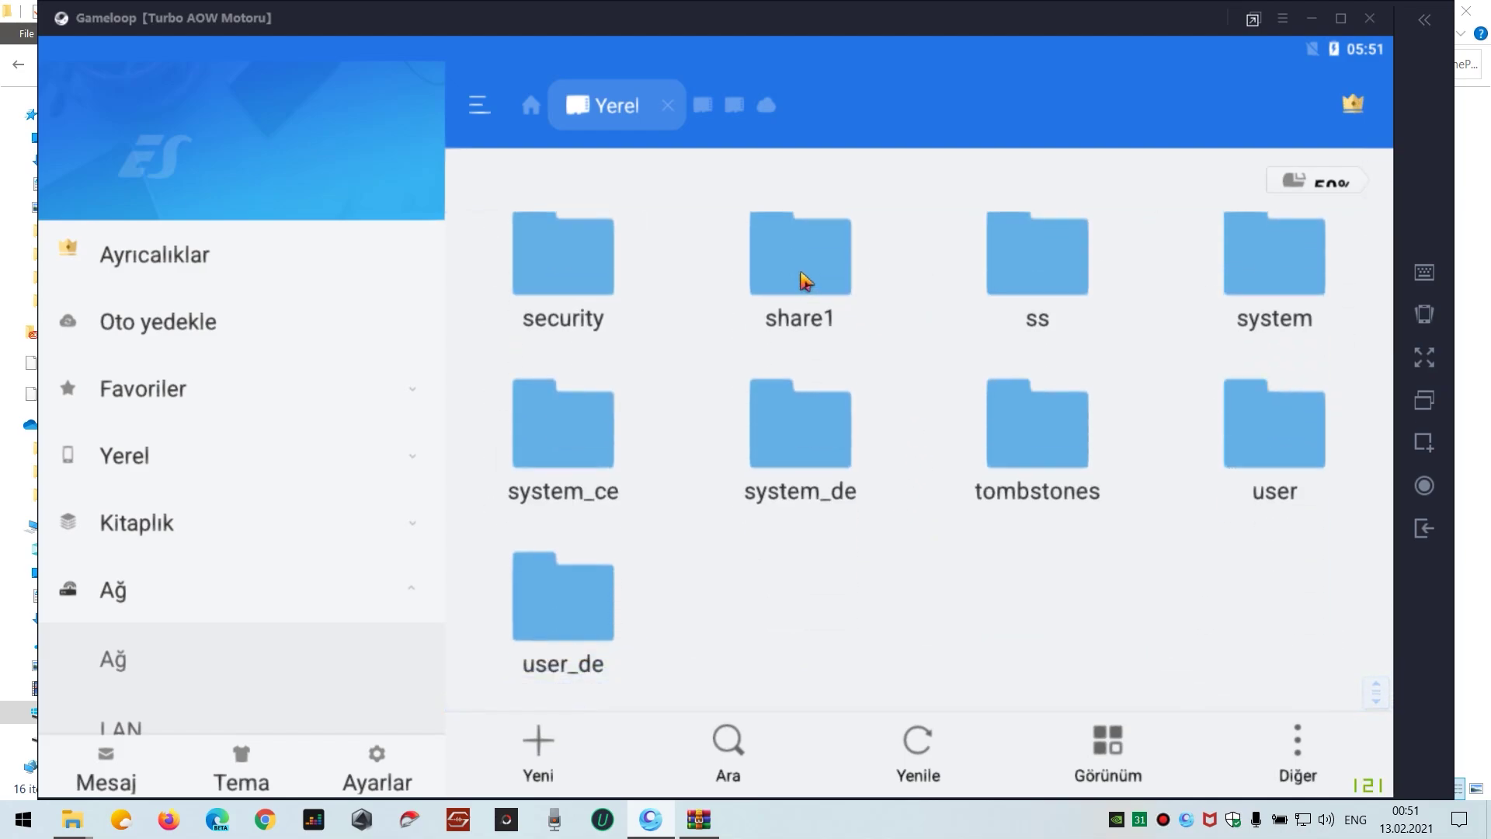
{"action": "left_click", "coordinate": [804, 280]}
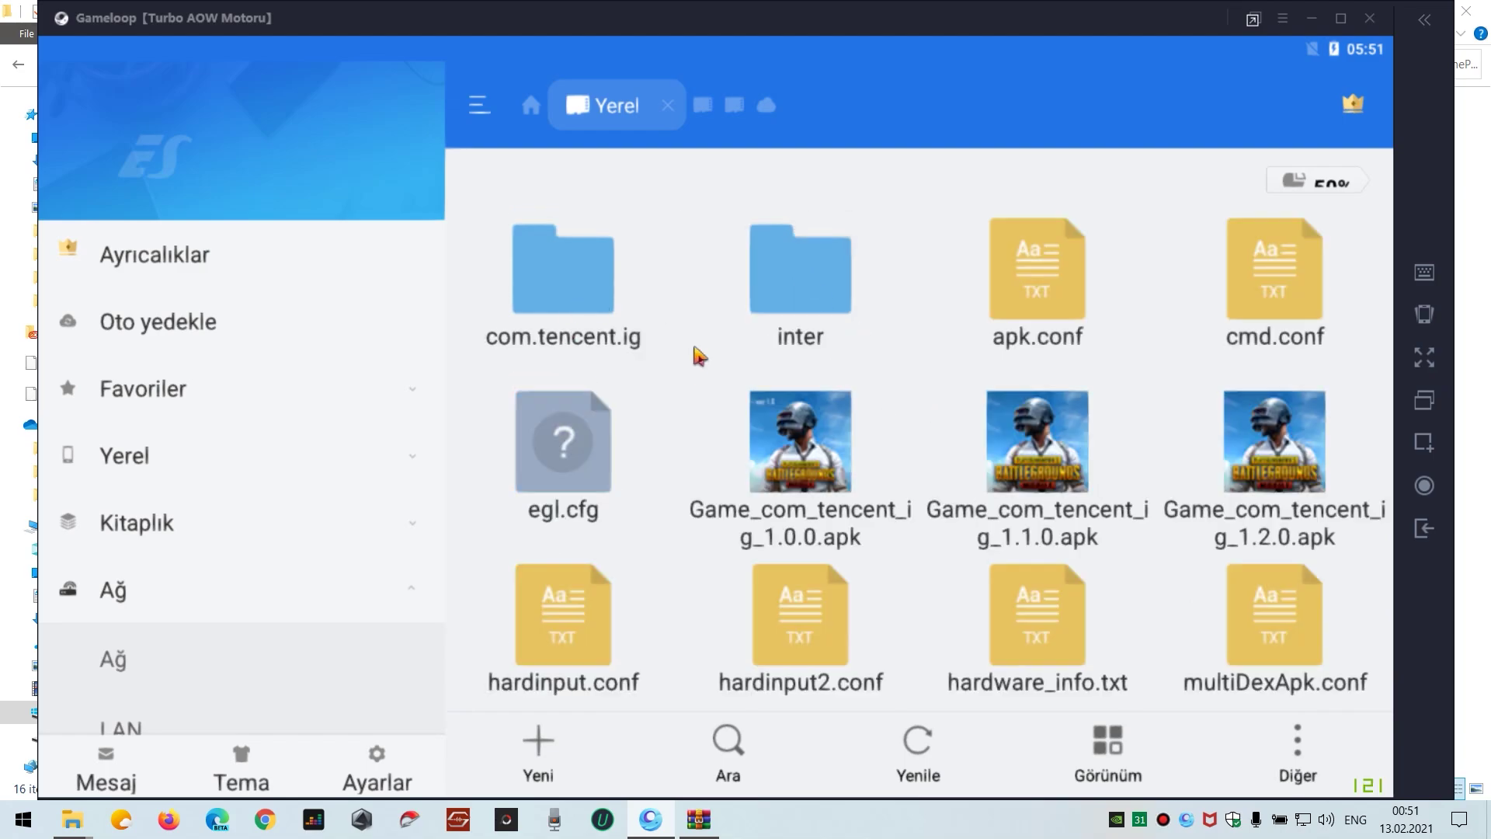
Step: Copy the com.tencent.ig folder from share1 and open the Android/data folder in Dahili Depolama
{"action": "left_click", "coordinate": [592, 303]}
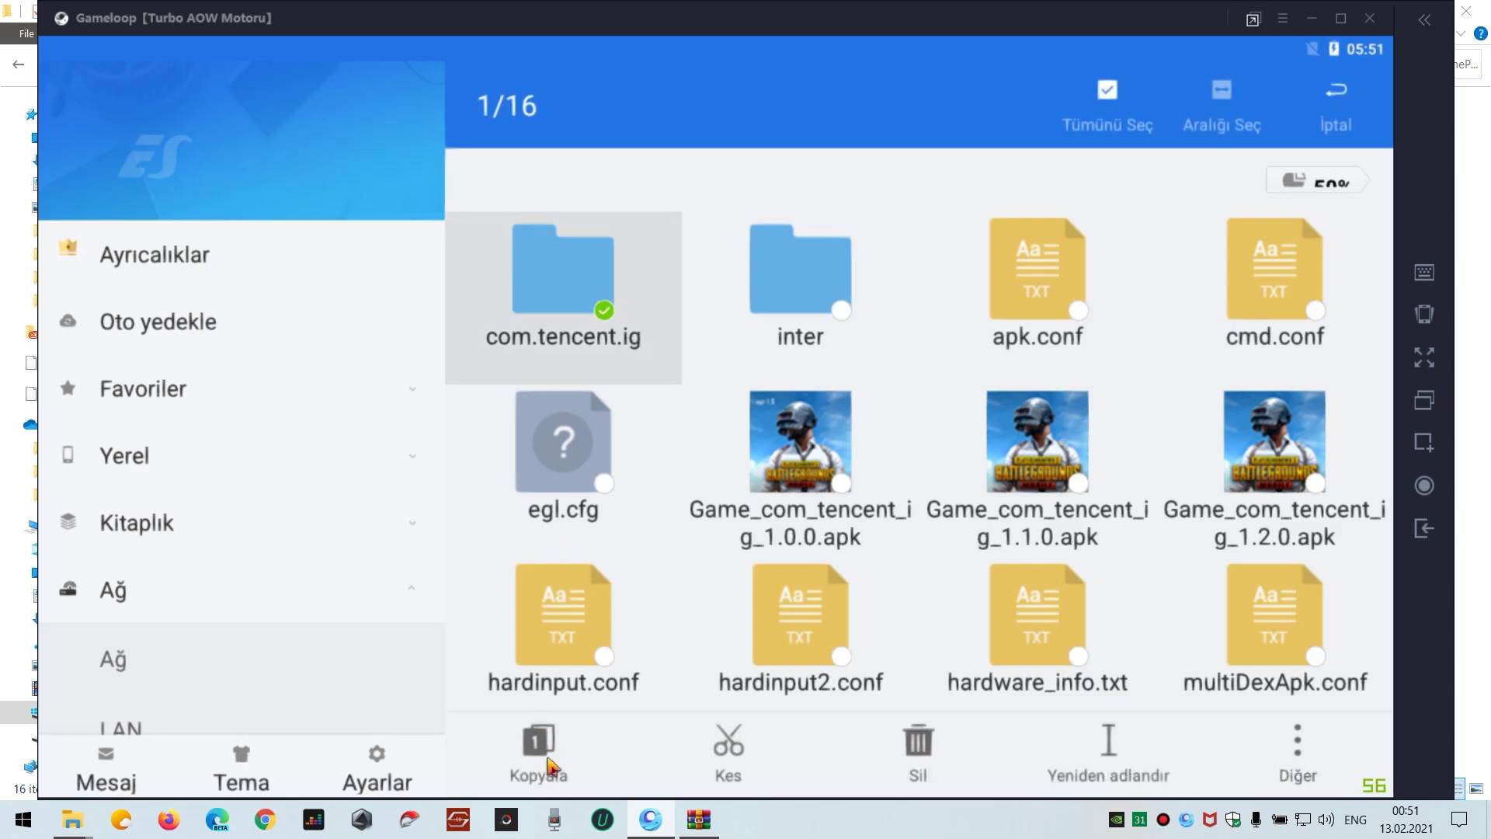
{"action": "left_click", "coordinate": [549, 762]}
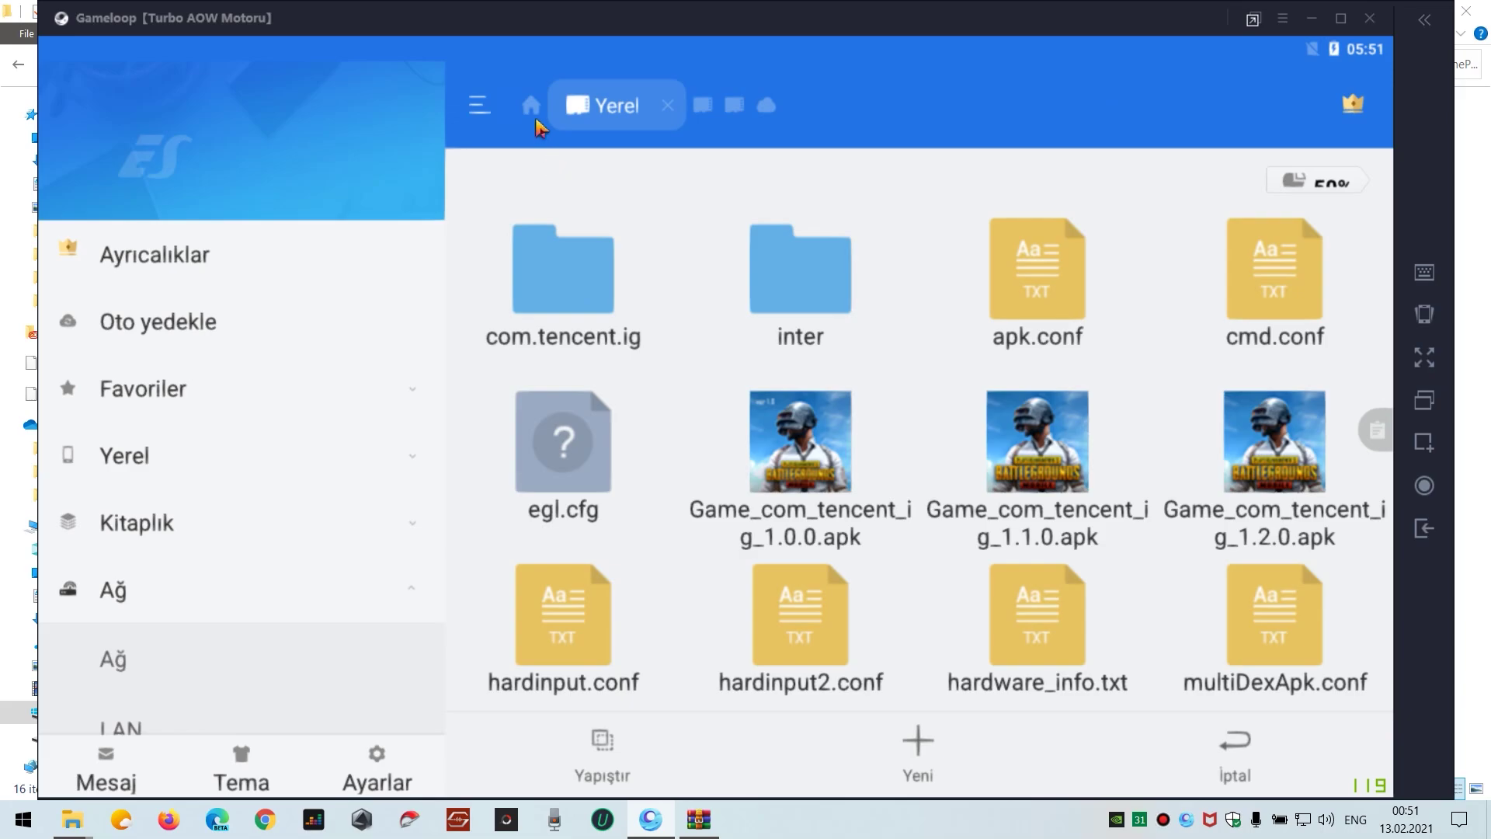
{"action": "left_click", "coordinate": [528, 108]}
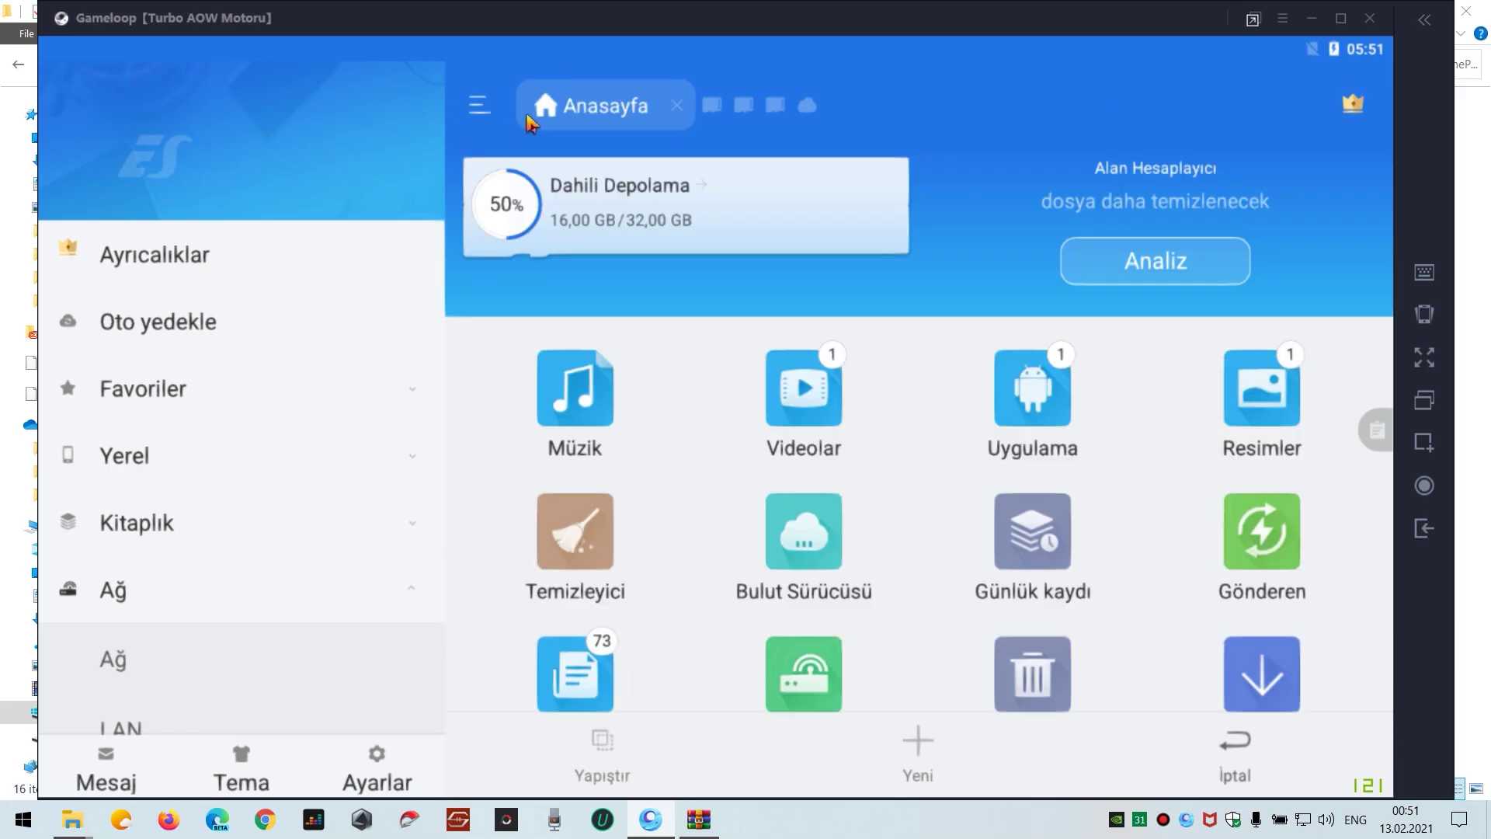
{"action": "left_click", "coordinate": [625, 209]}
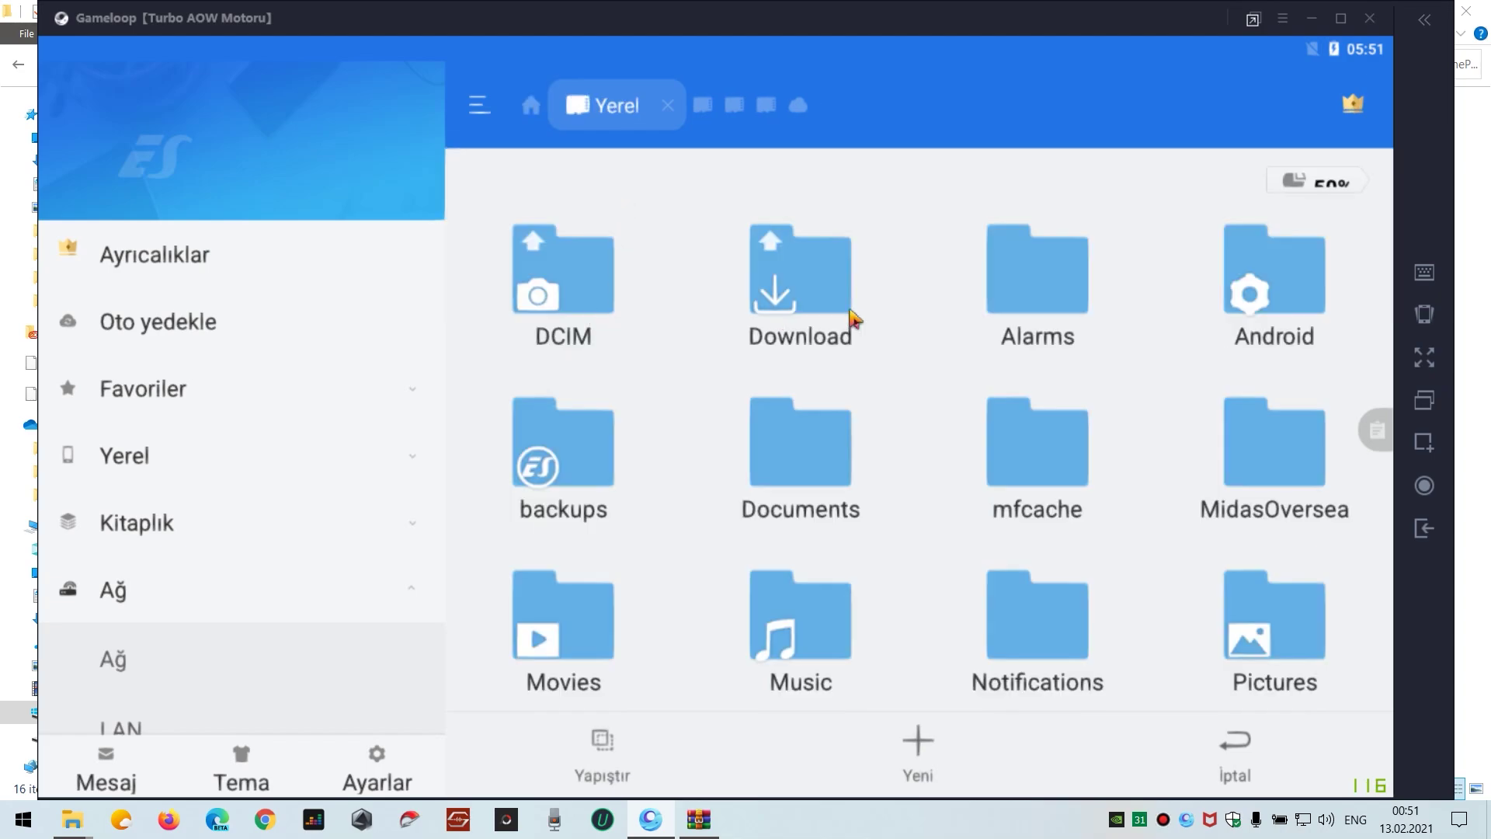
{"action": "left_click", "coordinate": [1283, 301]}
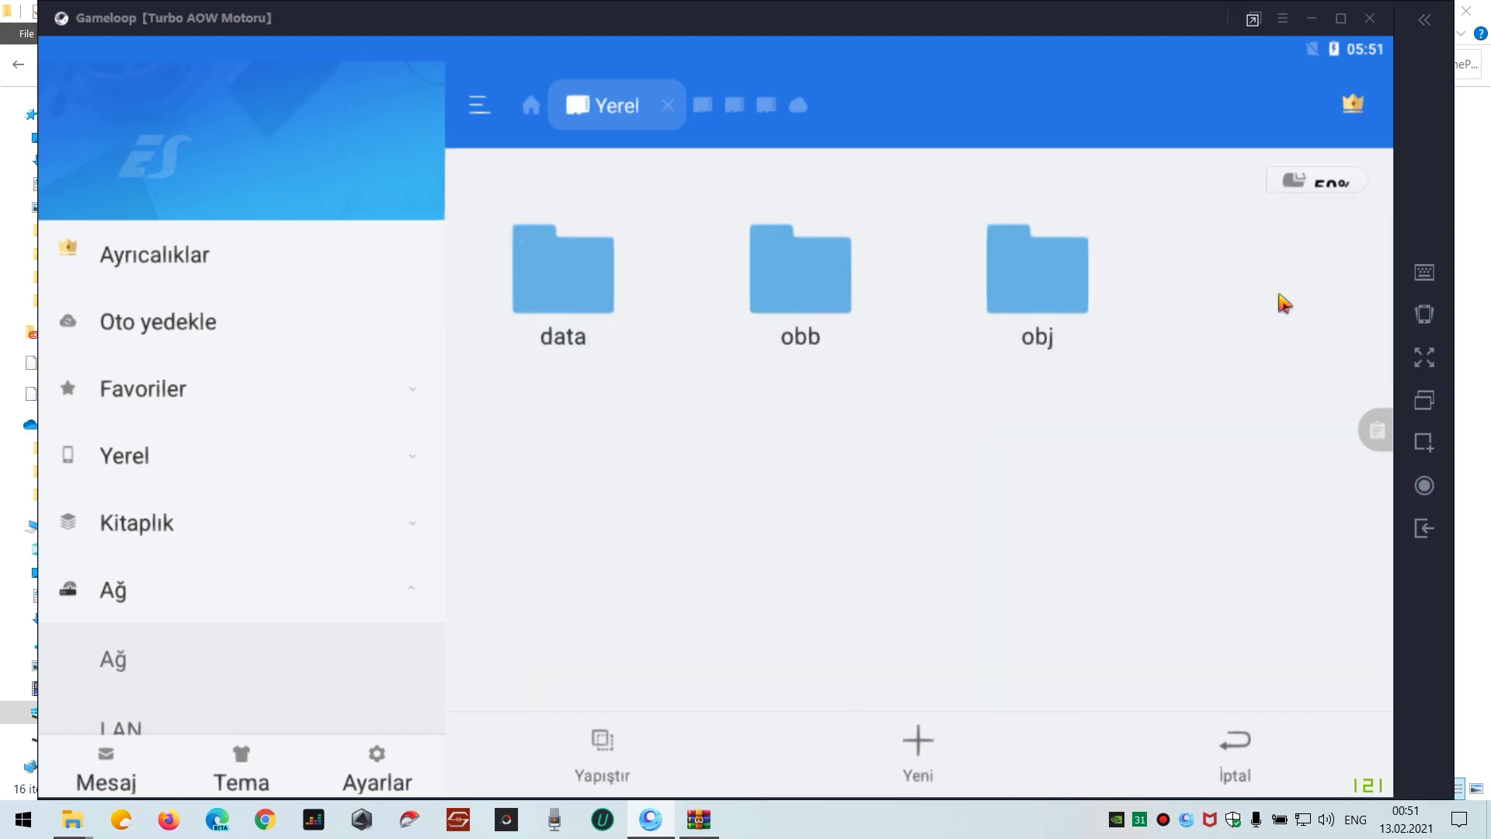
{"action": "left_click", "coordinate": [594, 285]}
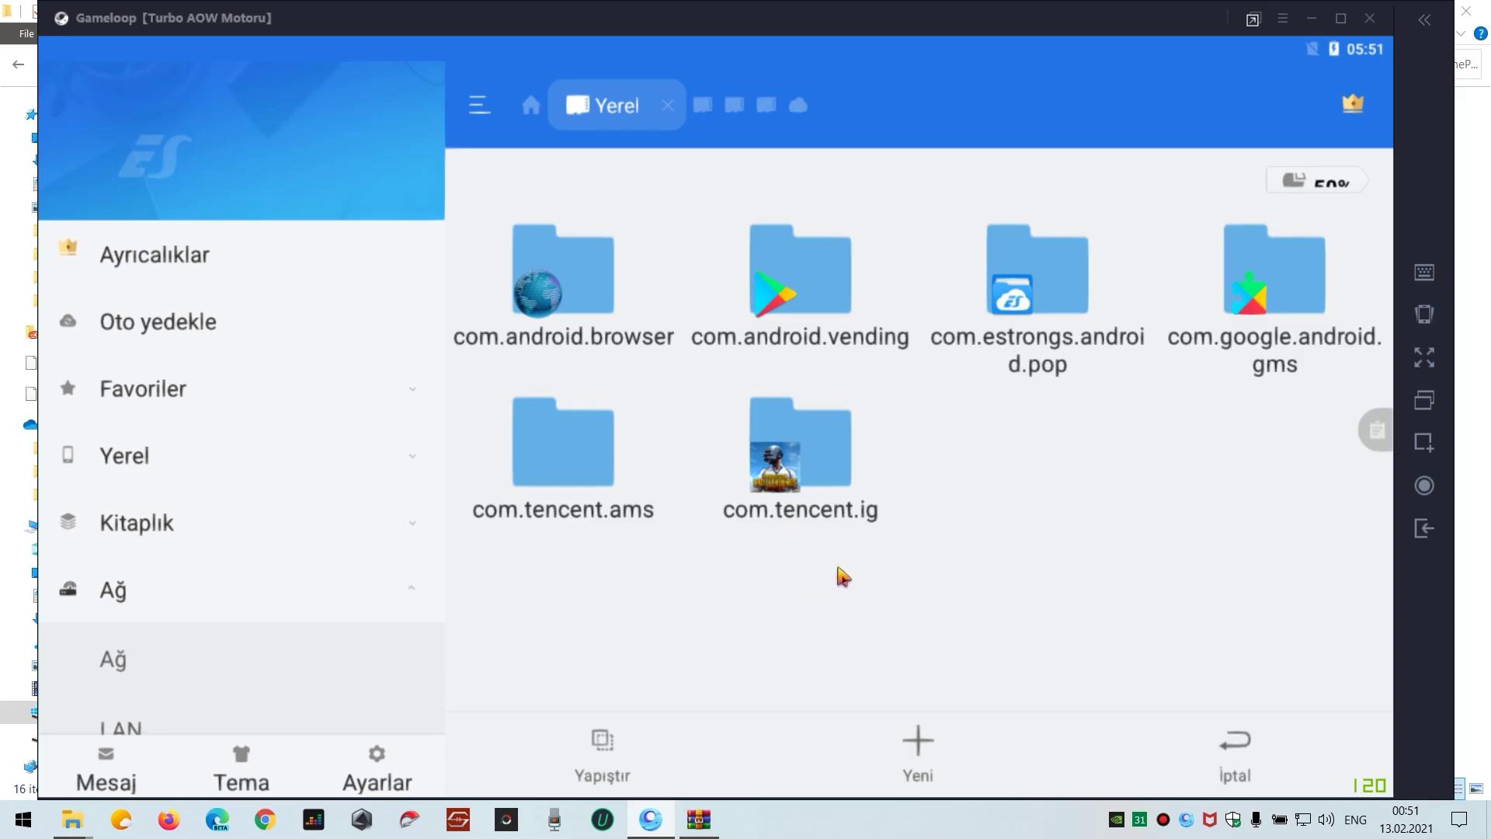
Step: Paste the copied com.tencent.ig folder into Android/data, overwriting all existing files
{"action": "left_click", "coordinate": [610, 747]}
{"action": "left_click", "coordinate": [954, 571]}
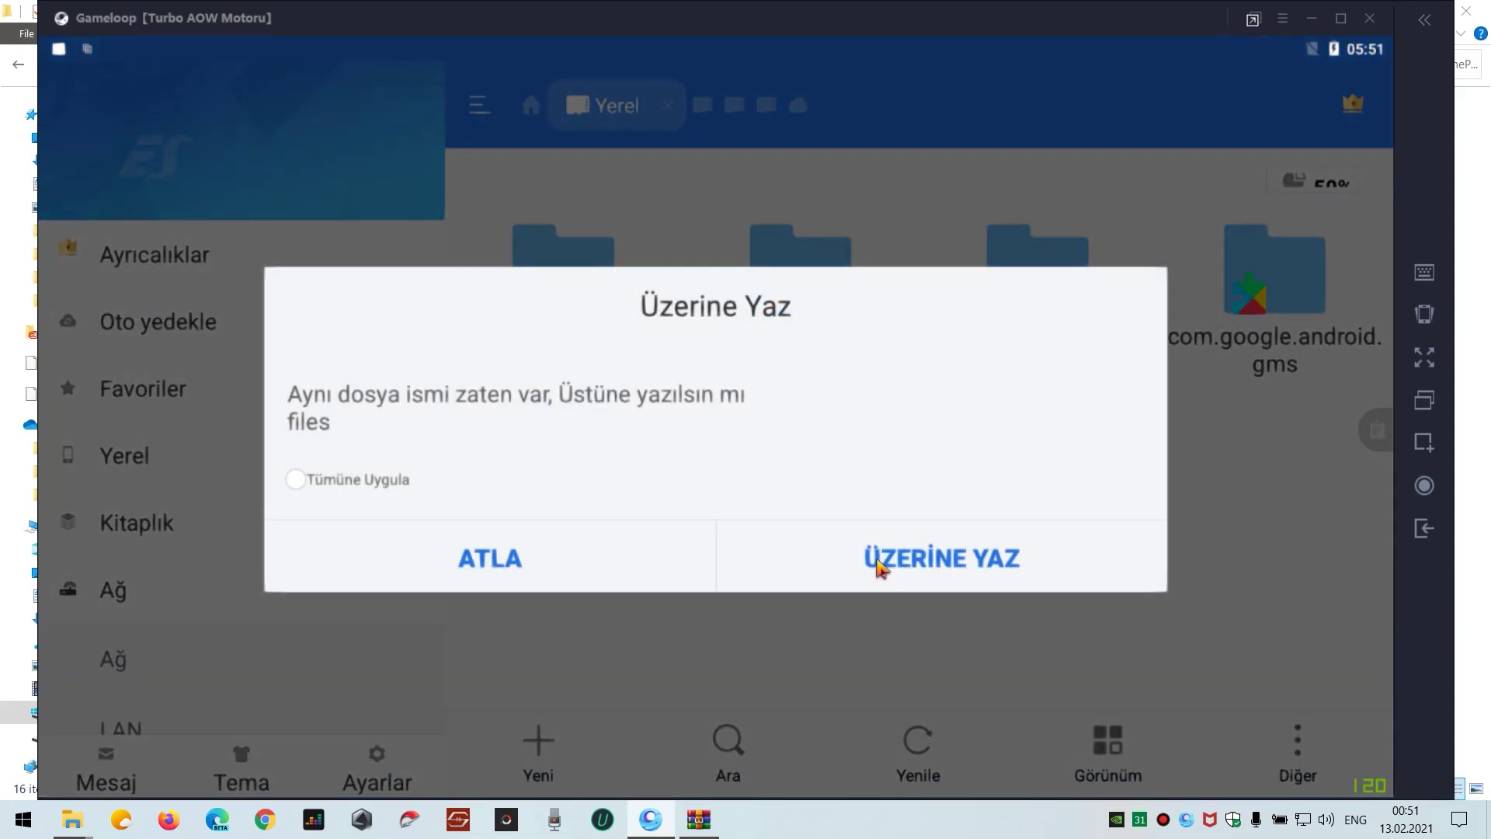
{"action": "left_click", "coordinate": [295, 480]}
{"action": "left_click", "coordinate": [958, 569]}
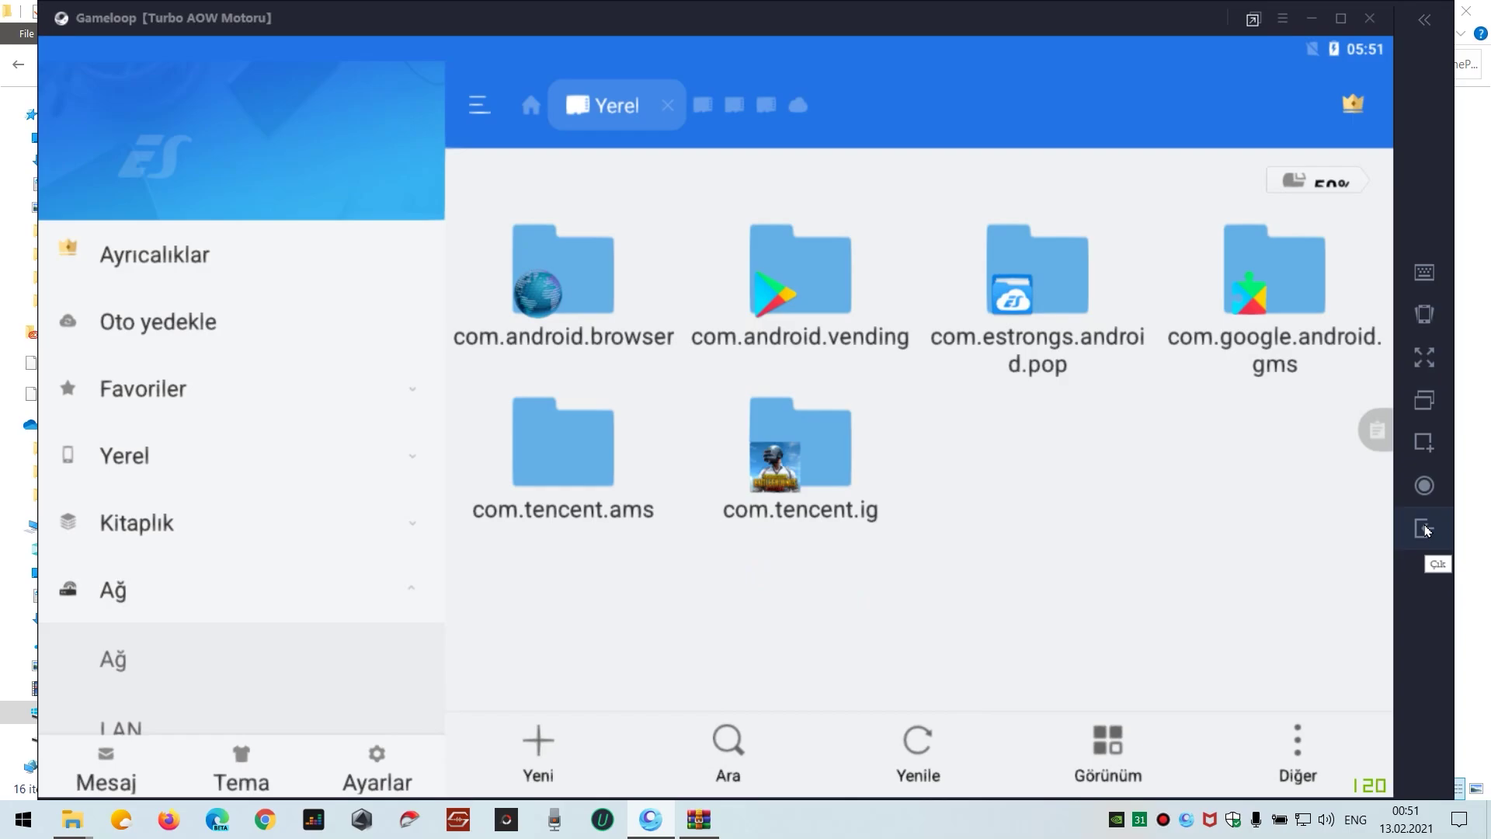
Step: Return to the emulator's home screen, close the Gameloop emulator and quit its background launcher
{"action": "left_click", "coordinate": [1426, 529]}
{"action": "left_click", "coordinate": [1426, 529]}
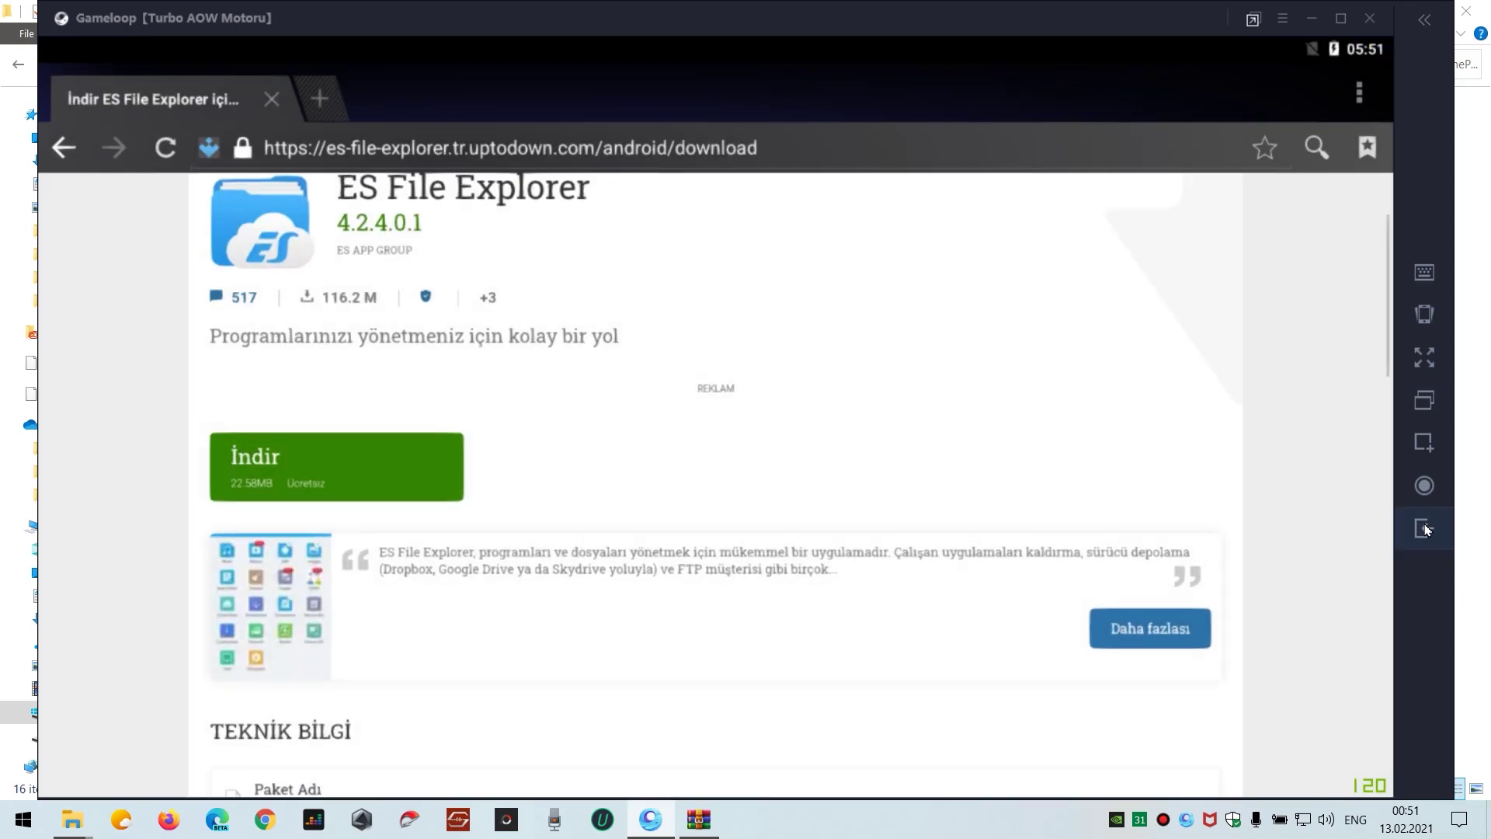
{"action": "left_click", "coordinate": [1426, 530]}
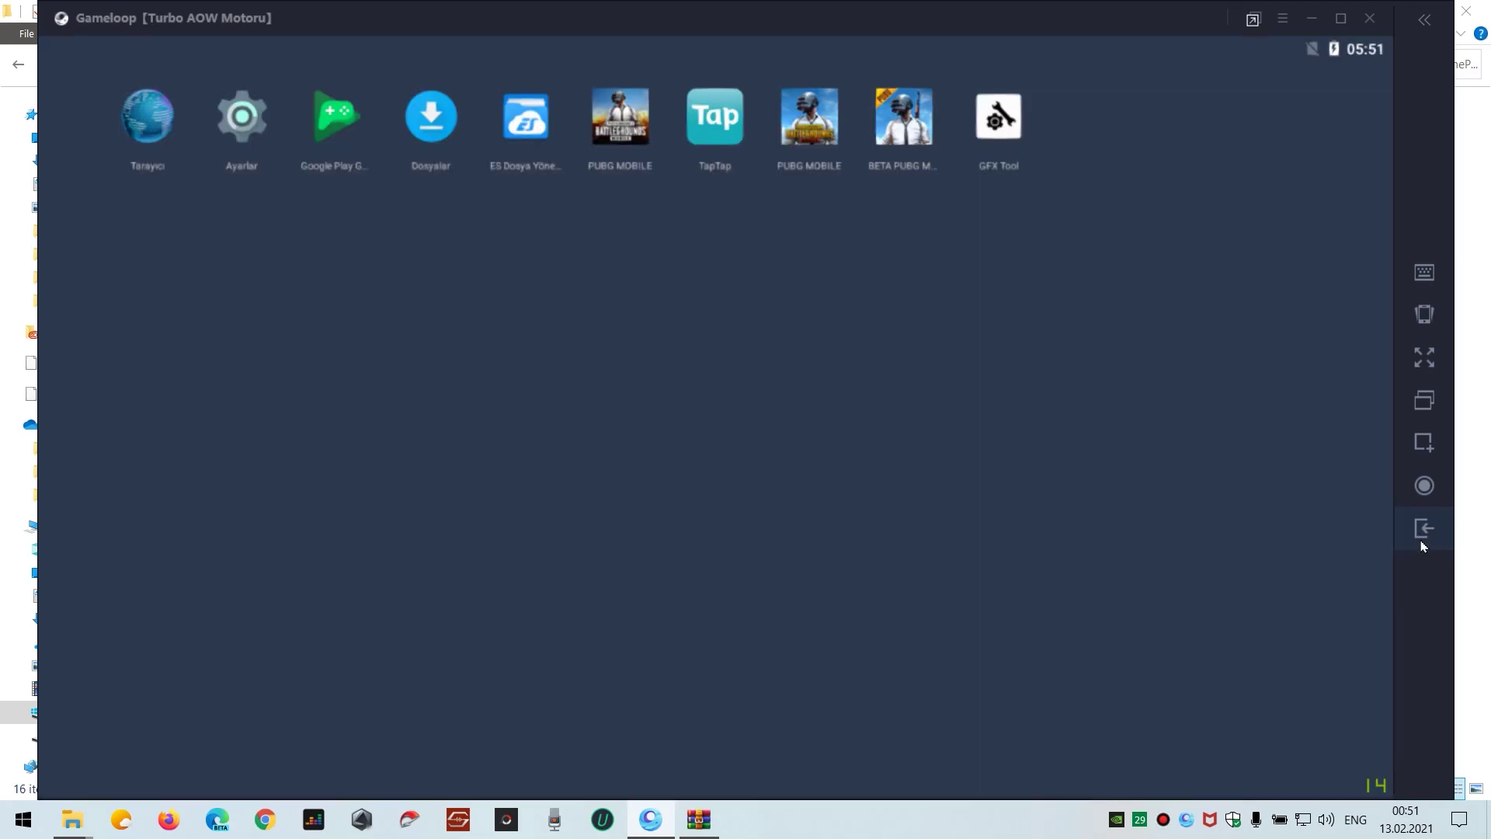
{"action": "left_click", "coordinate": [1371, 22]}
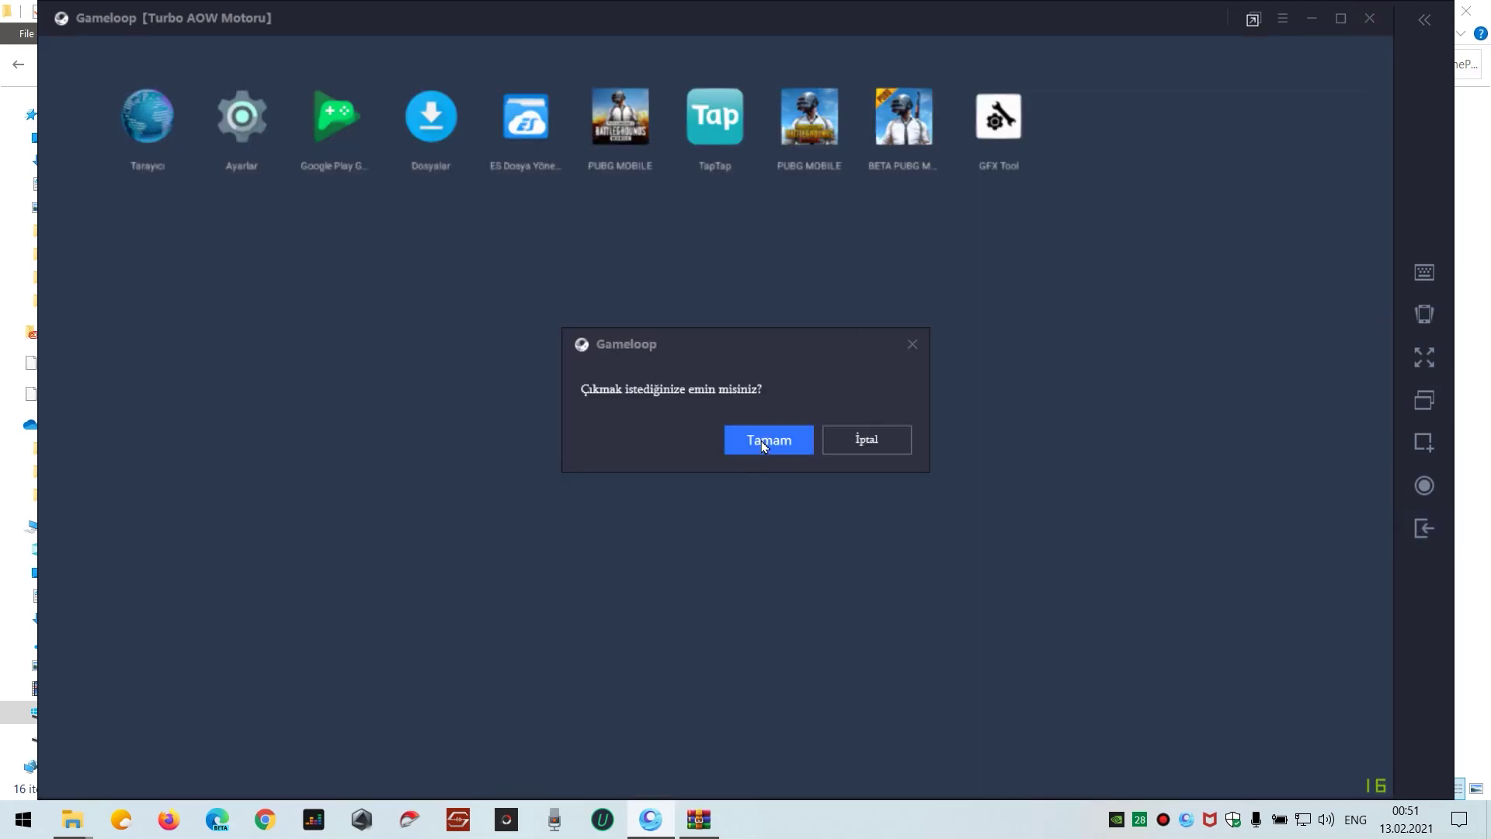
{"action": "left_click", "coordinate": [764, 441]}
{"action": "right_click", "coordinate": [1187, 820]}
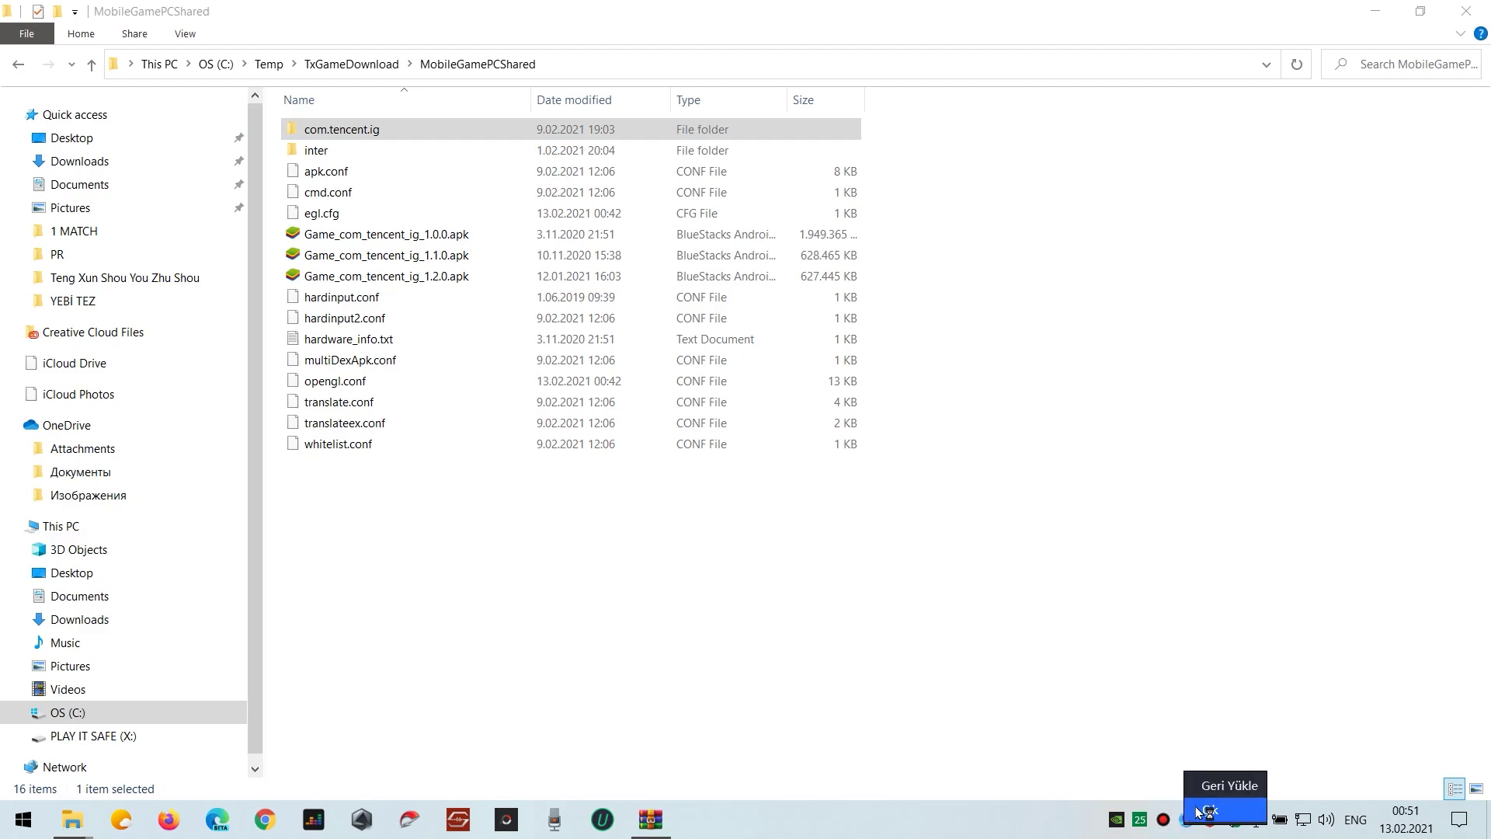
{"action": "left_click", "coordinate": [1203, 811]}
Step: Restart Gameloop, launch PUBG MOBILE from the recently viewed games and acknowledge the emulator notice
{"action": "key", "text": "super"}
{"action": "type", "text": "GAME"}
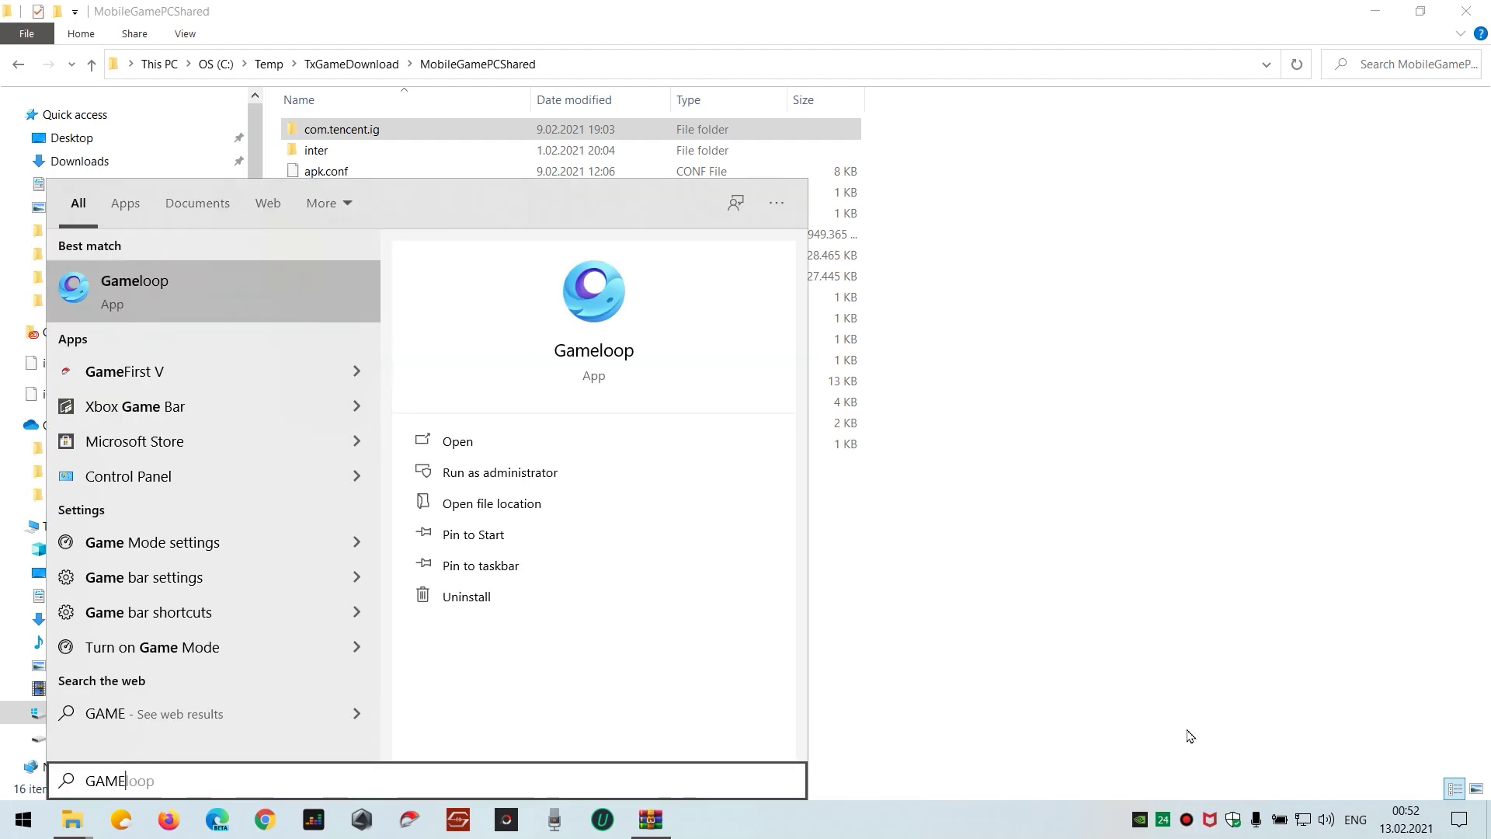
{"action": "key", "text": "Return"}
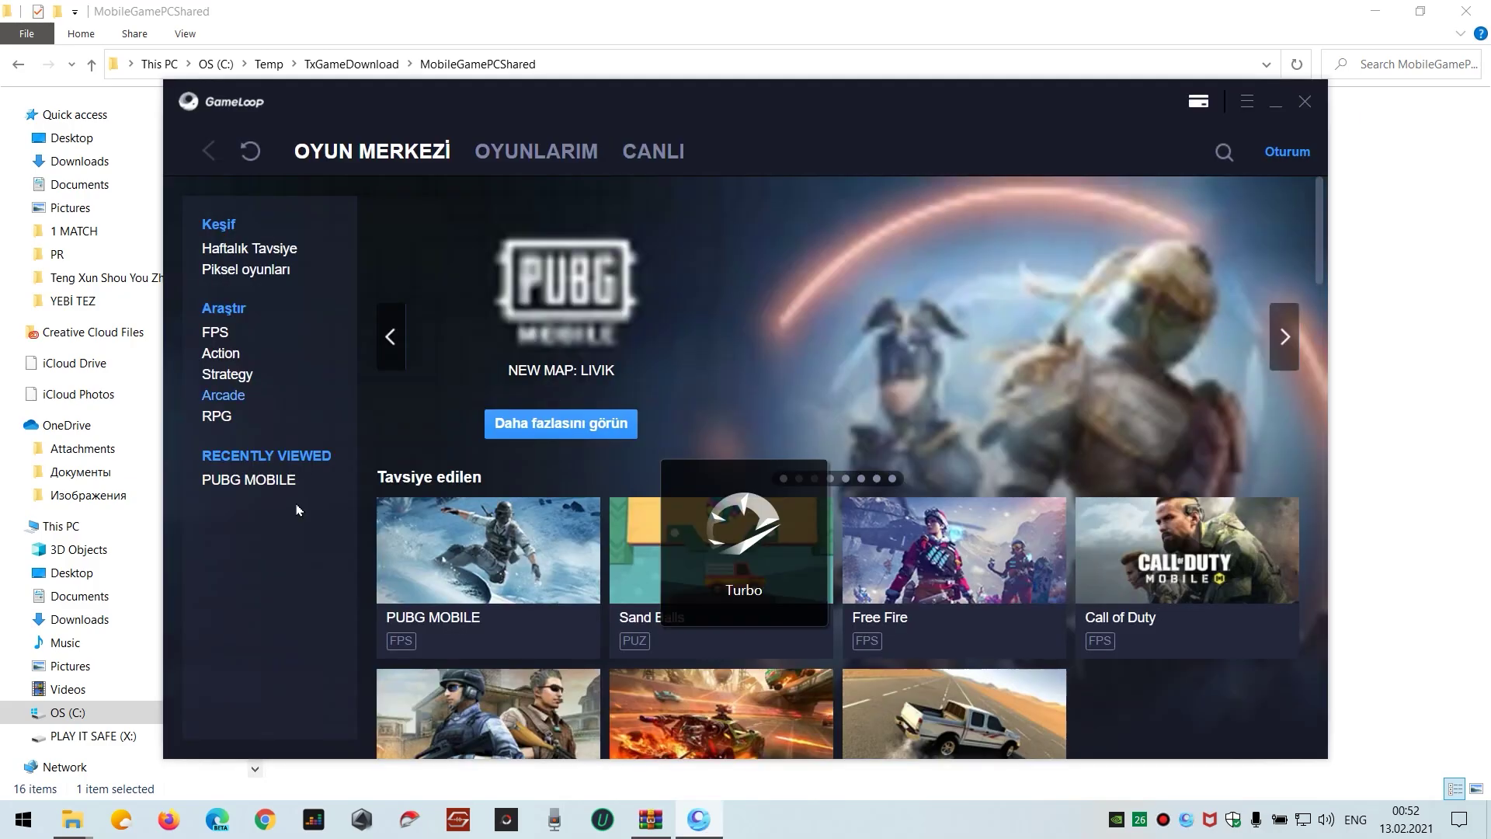
{"action": "left_click", "coordinate": [249, 480]}
{"action": "left_click", "coordinate": [1176, 536]}
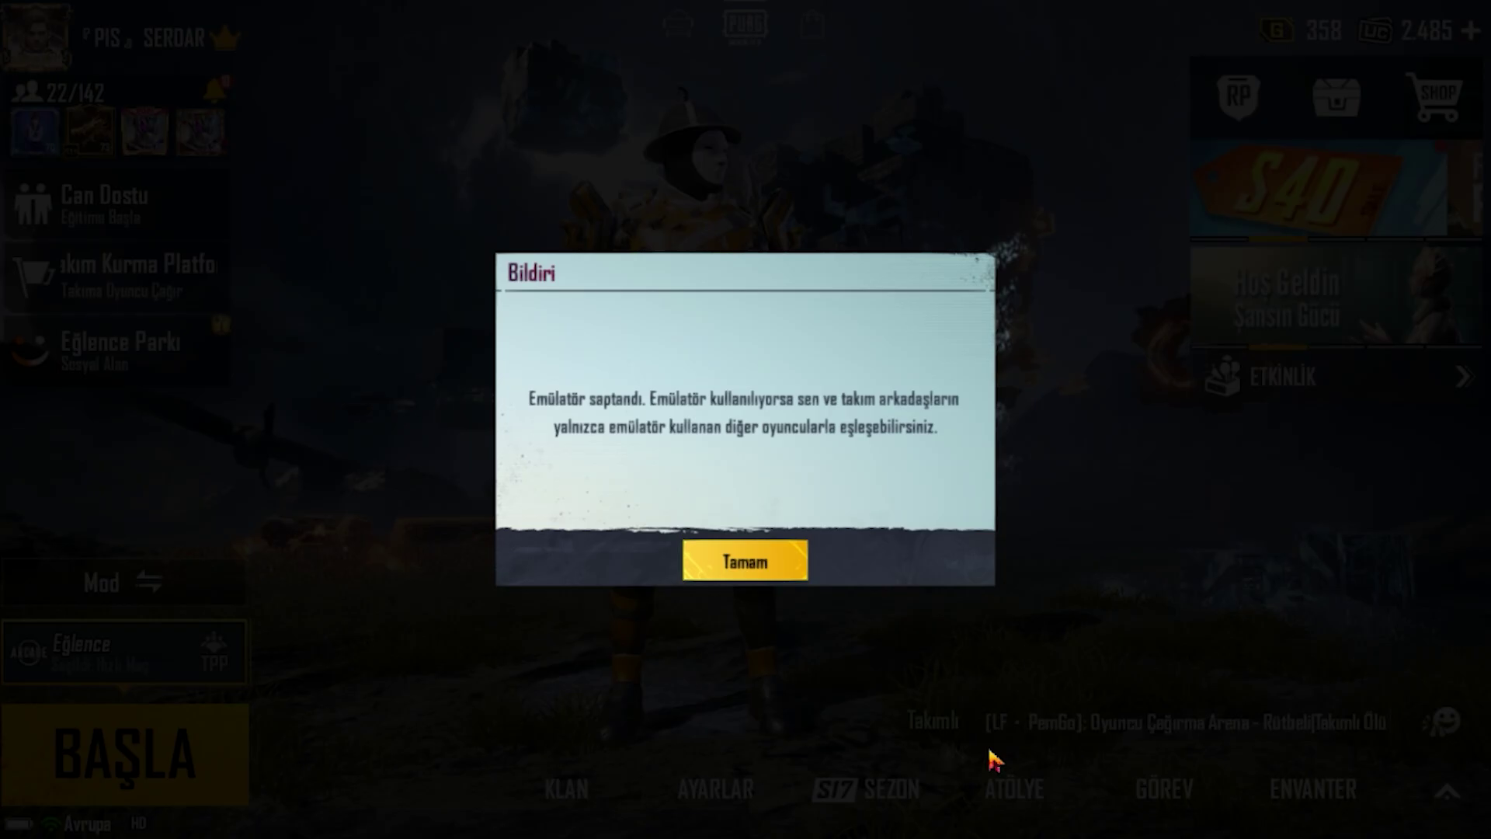
{"action": "left_click", "coordinate": [745, 561]}
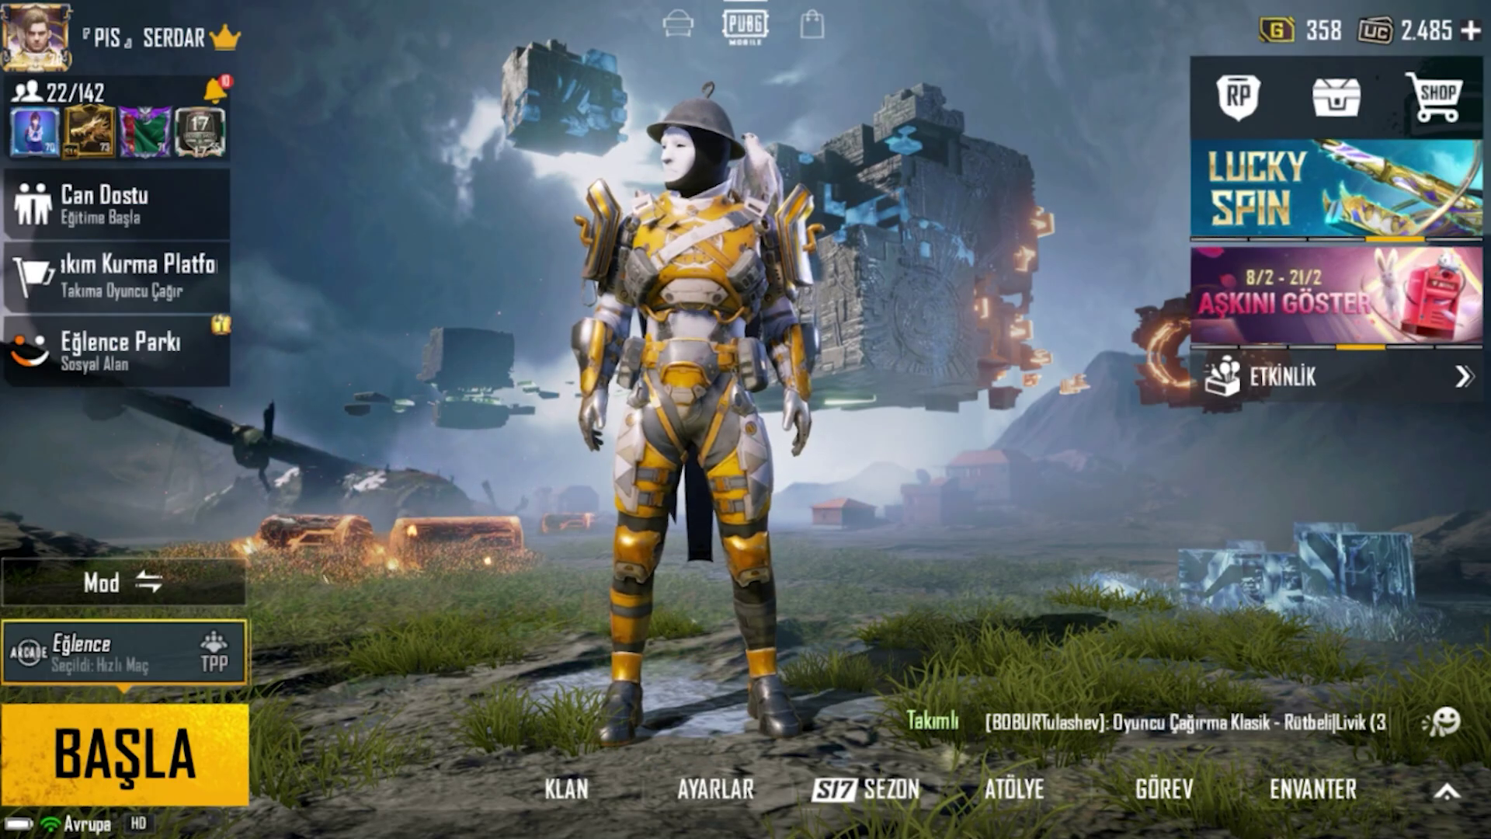
Step: Turn on Gölgeler (shadows) in the game's Grafikler settings and apply the change
{"action": "left_click", "coordinate": [715, 789]}
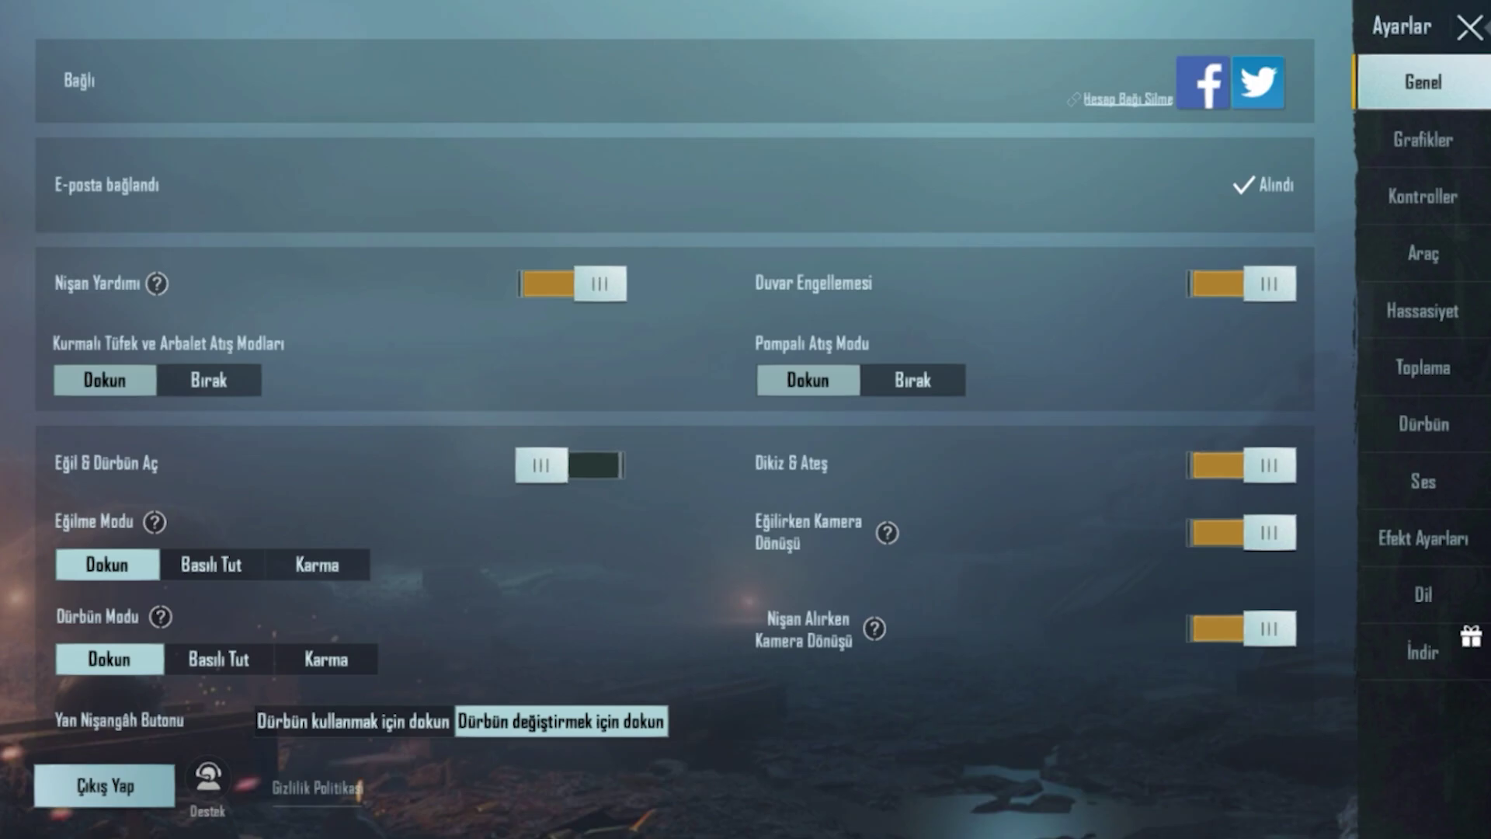
{"action": "left_click", "coordinate": [1423, 139]}
{"action": "left_click", "coordinate": [256, 89]}
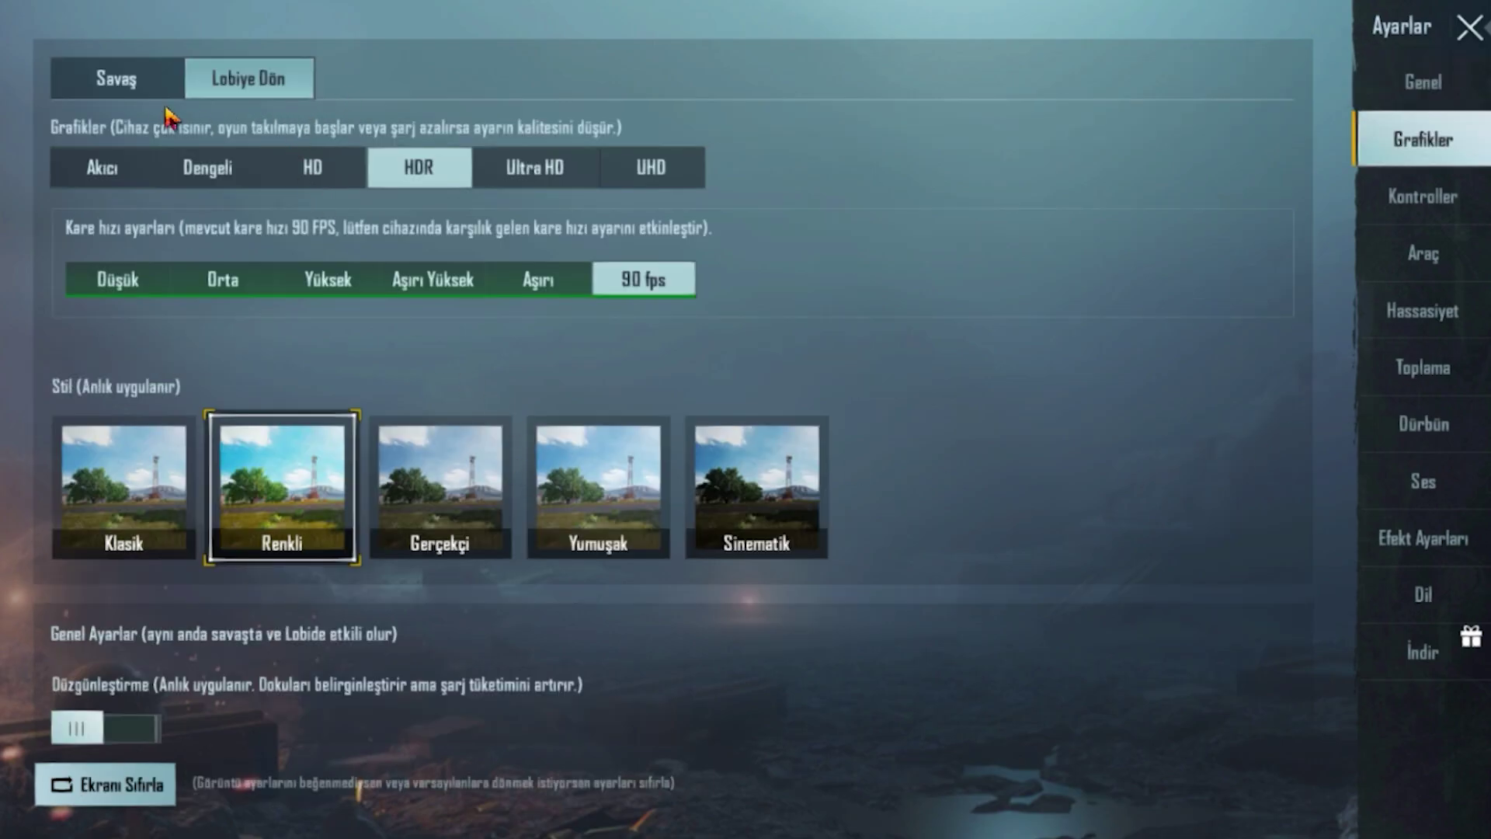
{"action": "scroll", "coordinate": [804, 447], "scroll_direction": "down", "scroll_amount": 5}
{"action": "left_click", "coordinate": [93, 305]}
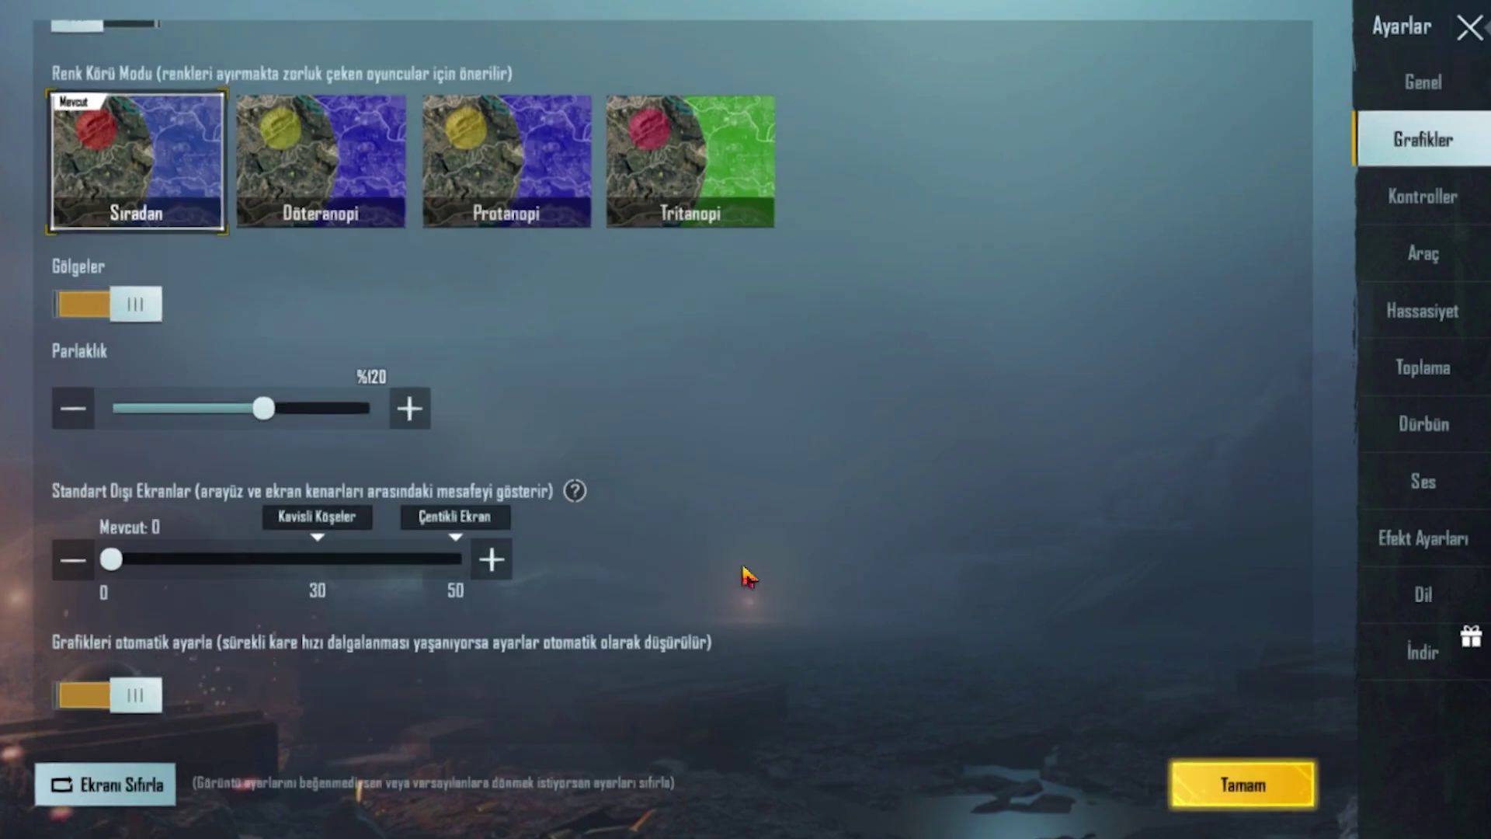
{"action": "scroll", "coordinate": [699, 466], "scroll_direction": "up", "scroll_amount": 5}
{"action": "left_click", "coordinate": [1238, 783]}
{"action": "left_click", "coordinate": [746, 559]}
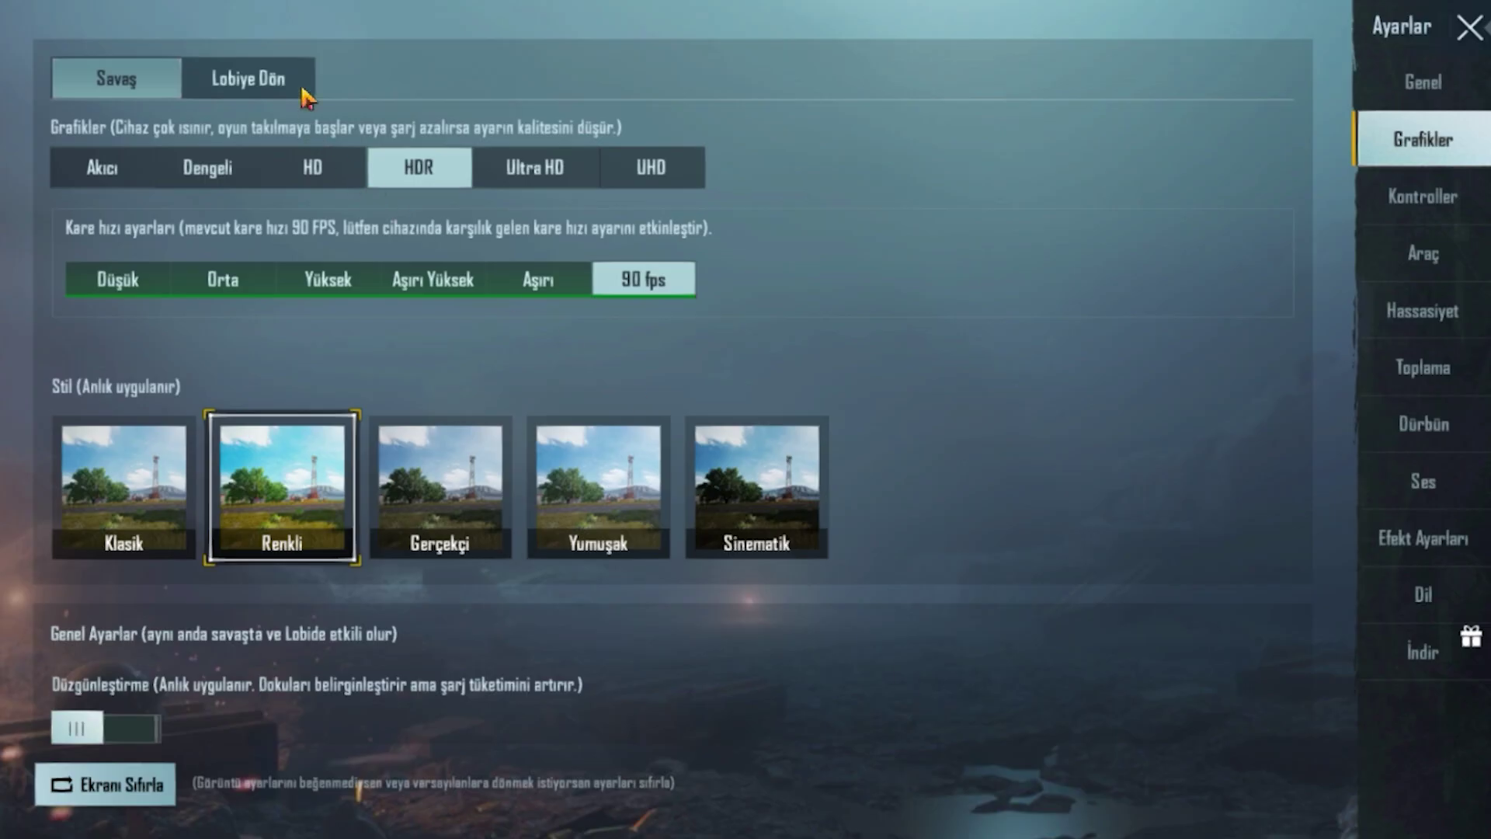
Step: Check the Savaş and Lobiye Dön graphics options, leave the settings and dismiss the promotion in the lobby
{"action": "scroll", "coordinate": [1091, 428], "scroll_direction": "down", "scroll_amount": 5}
{"action": "scroll", "coordinate": [690, 584], "scroll_direction": "up", "scroll_amount": 5}
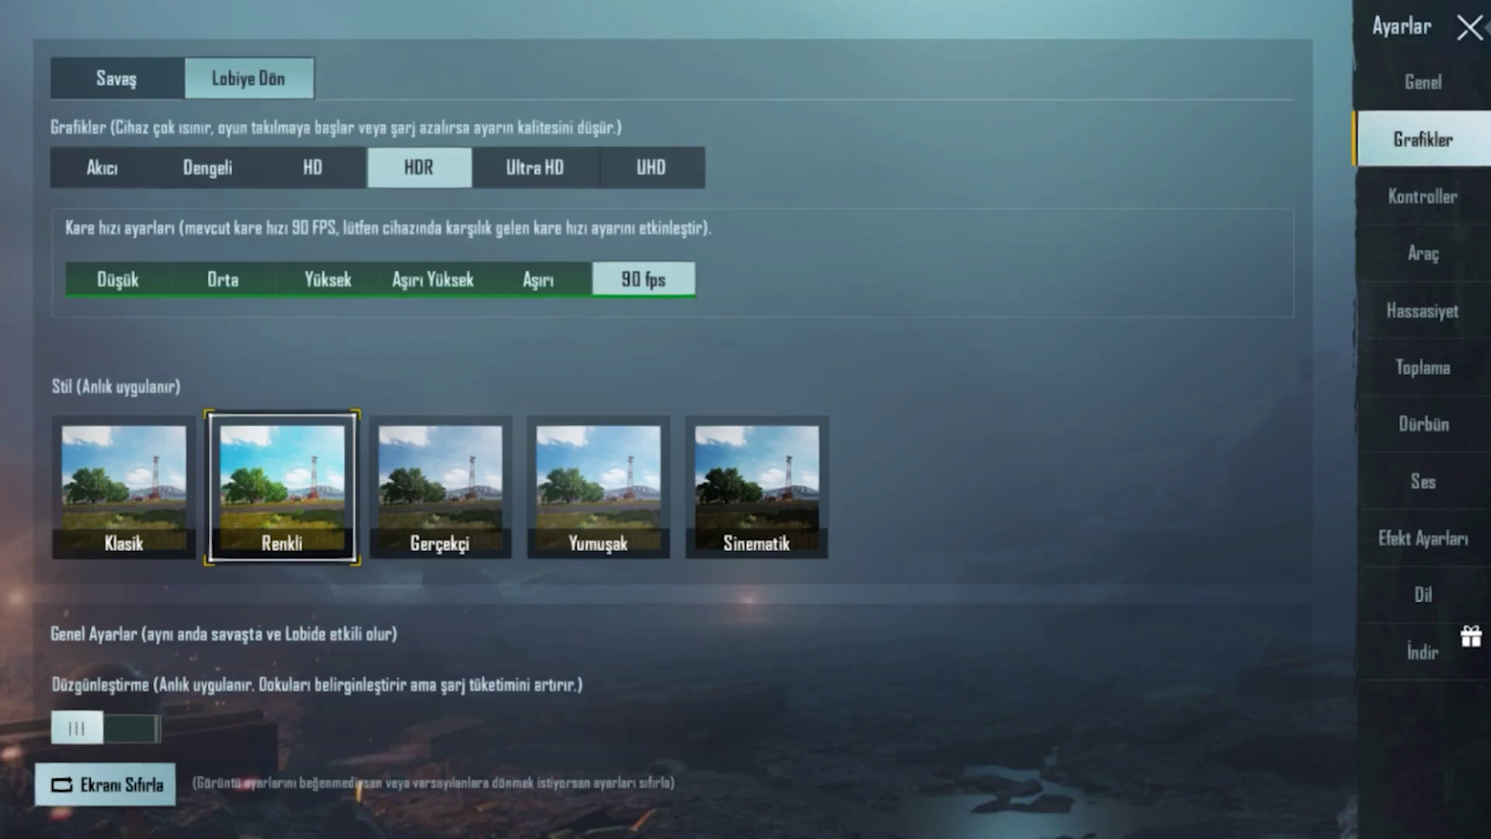
{"action": "key", "text": "Escape"}
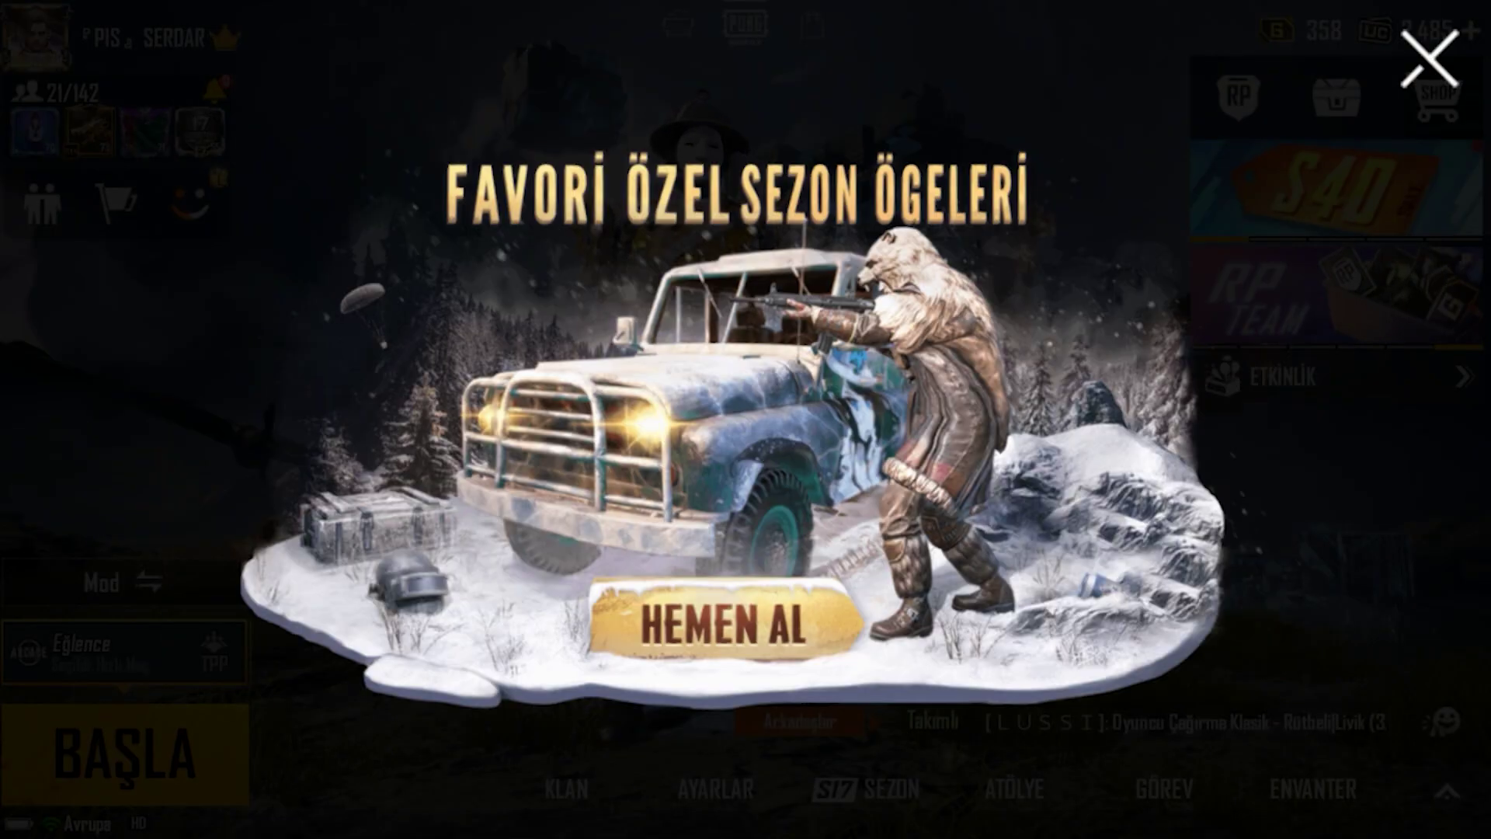
{"action": "left_click", "coordinate": [1214, 447]}
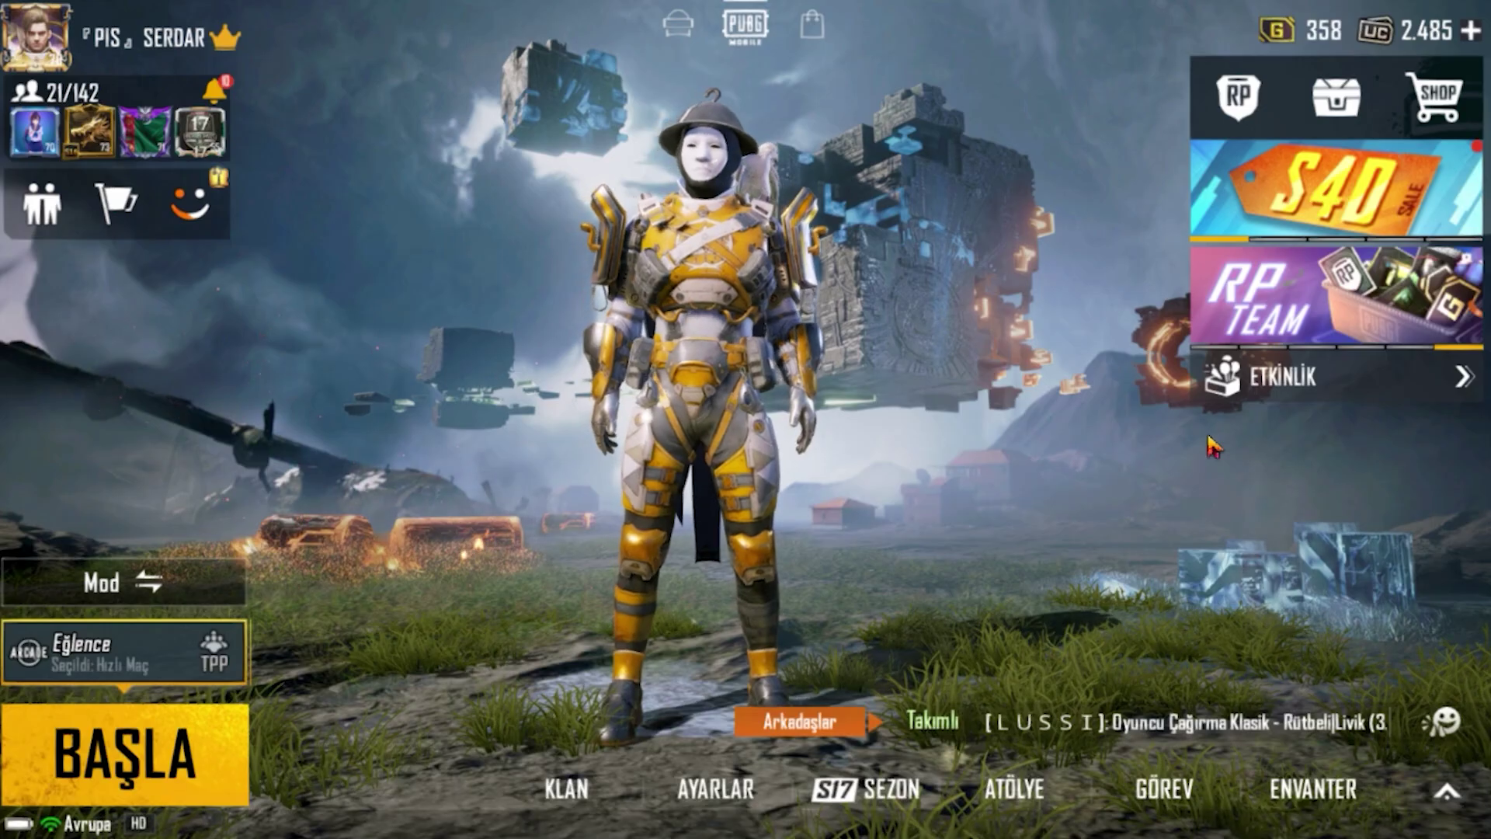